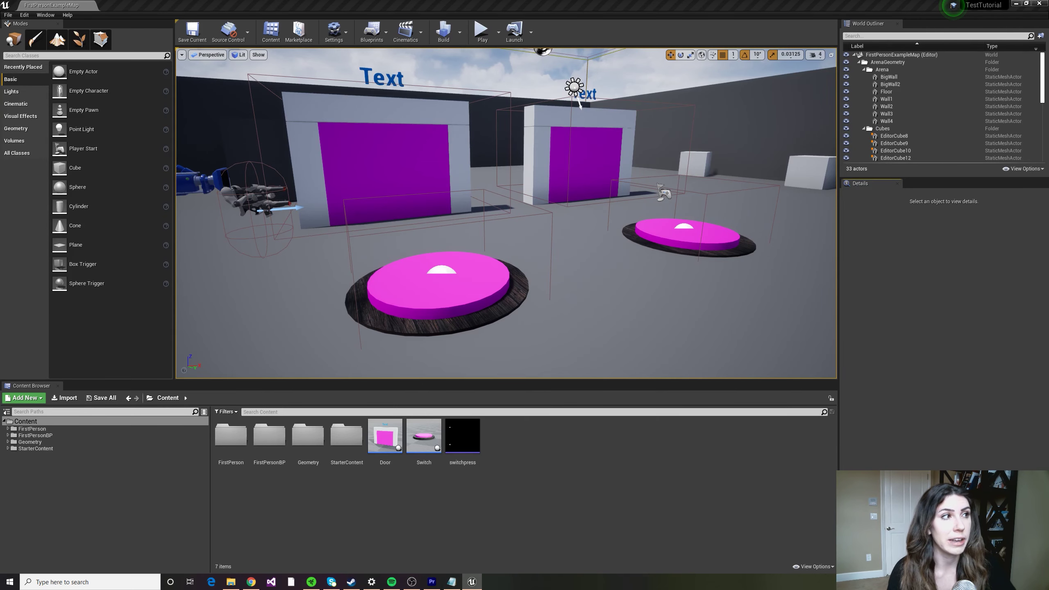
Delete both door actors from the level, accepting that their switch references break.
{"action": "left_click", "coordinate": [608, 169]}
{"action": "key", "text": "Delete"}
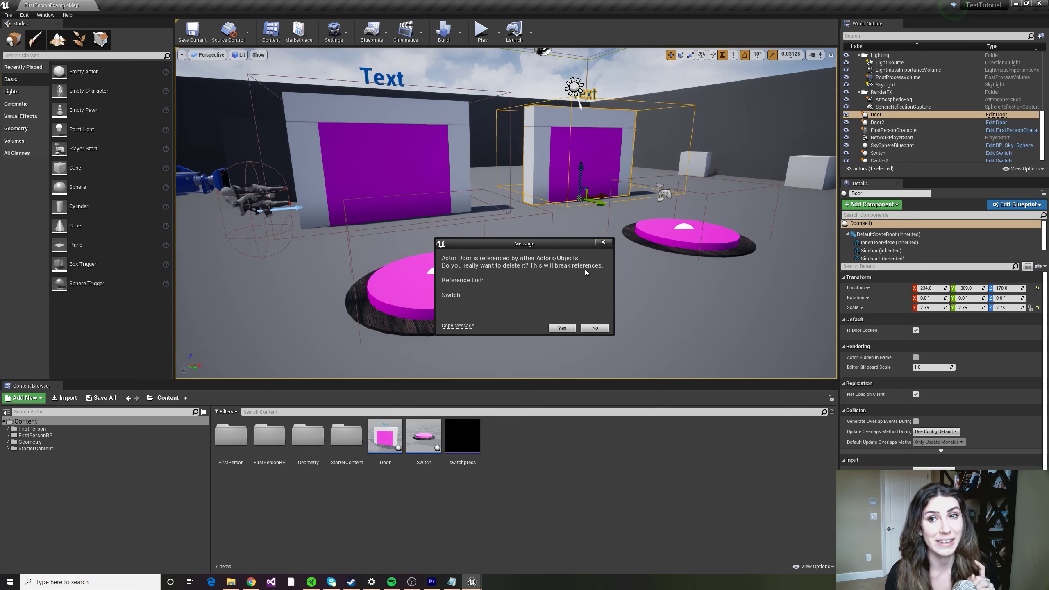
{"action": "left_click", "coordinate": [562, 329]}
{"action": "left_click", "coordinate": [440, 163]}
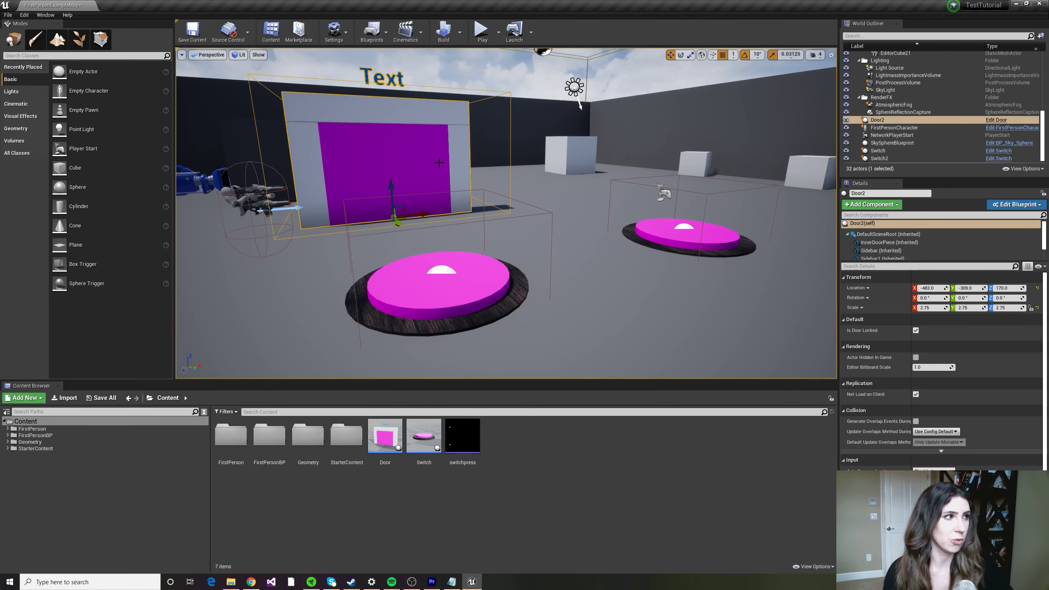
{"action": "key", "text": "Delete"}
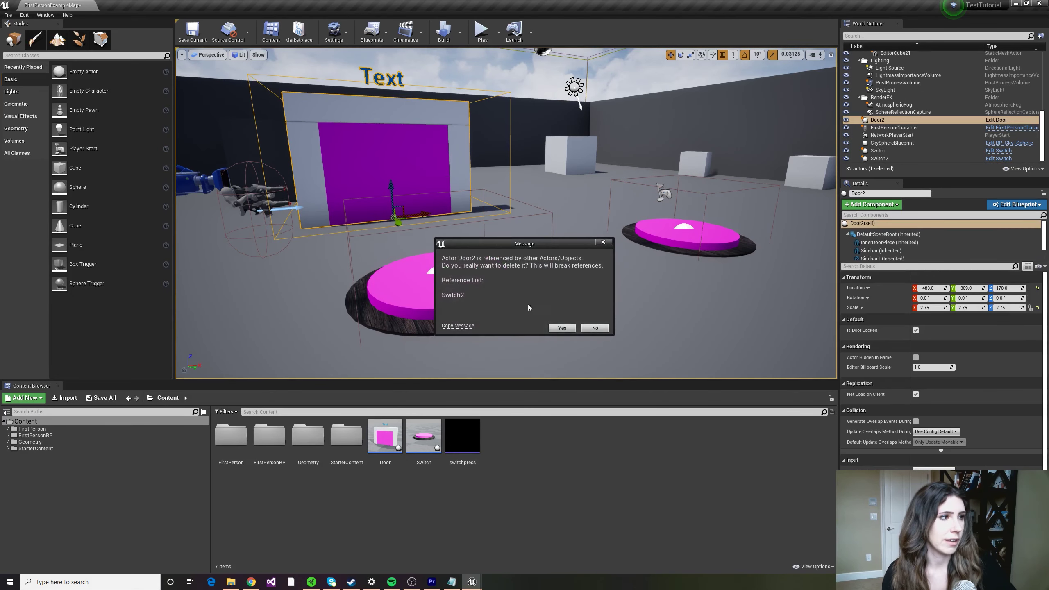
{"action": "left_click", "coordinate": [563, 328]}
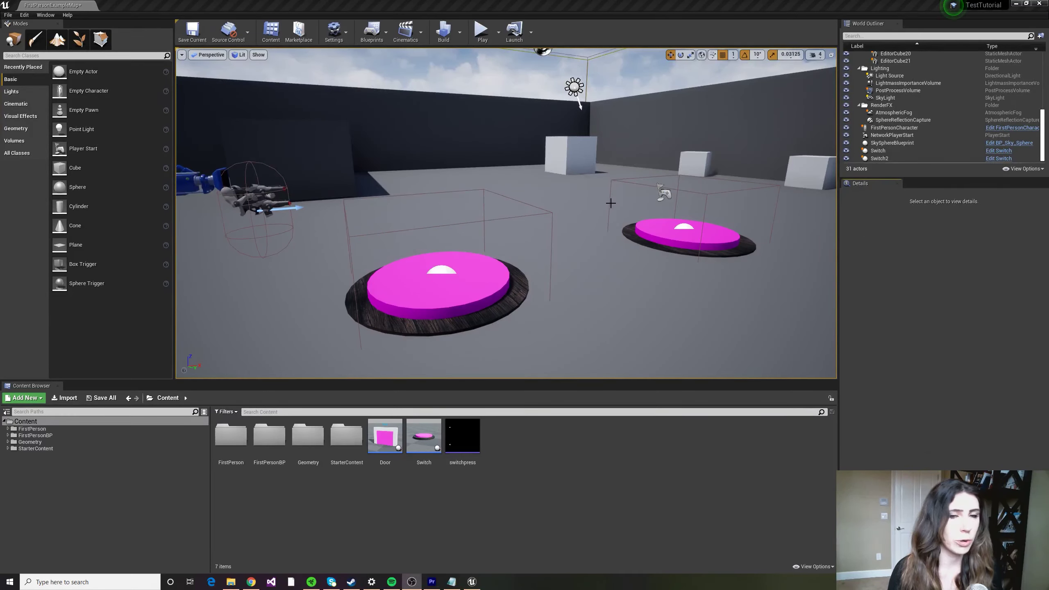
Delete both pink switch actors from the level.
{"action": "left_click", "coordinate": [659, 239]}
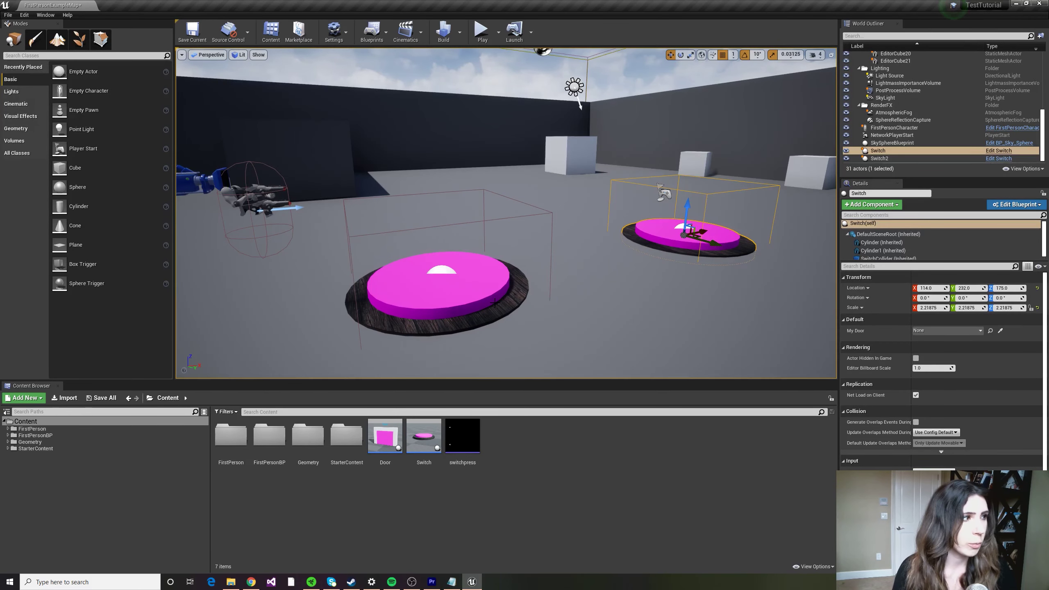
{"action": "key", "text": "Delete"}
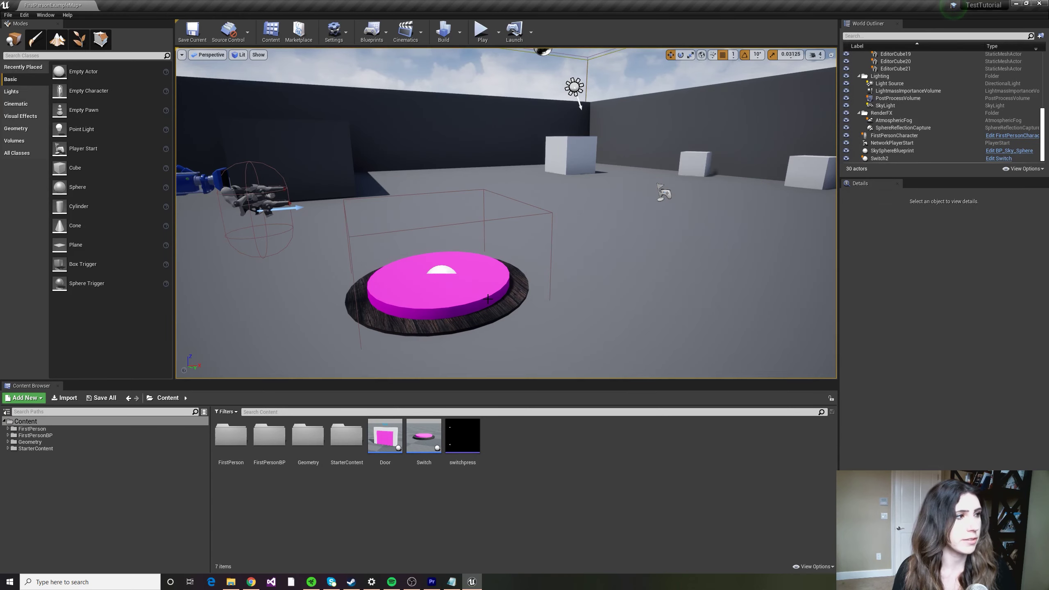
{"action": "left_click", "coordinate": [489, 299]}
{"action": "key", "text": "Delete"}
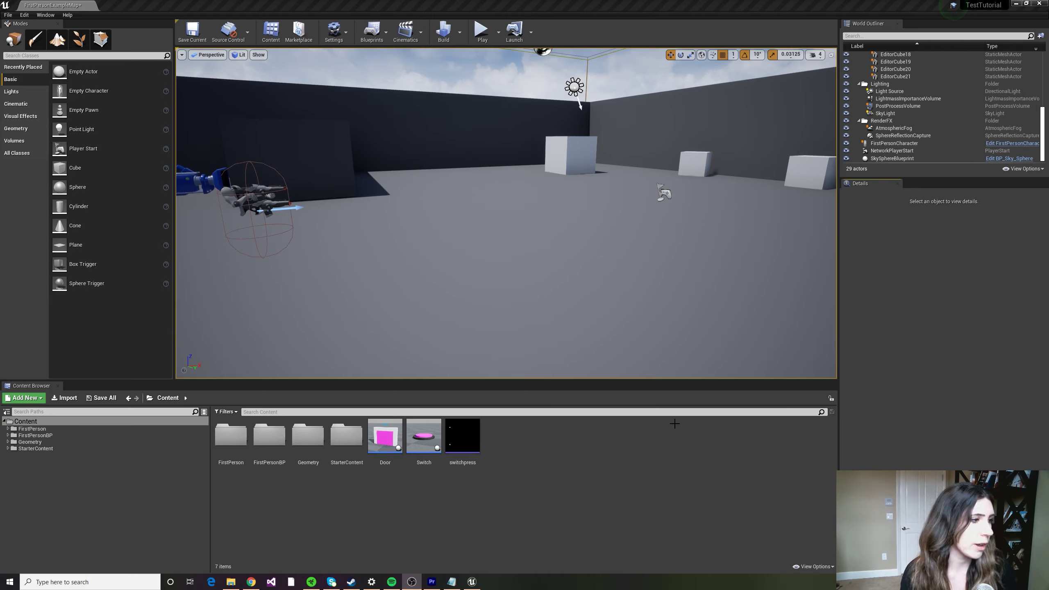
Create an Actor blueprint class named Elevator in the Content folder, open it for editing and save it.
{"action": "right_click", "coordinate": [548, 467]}
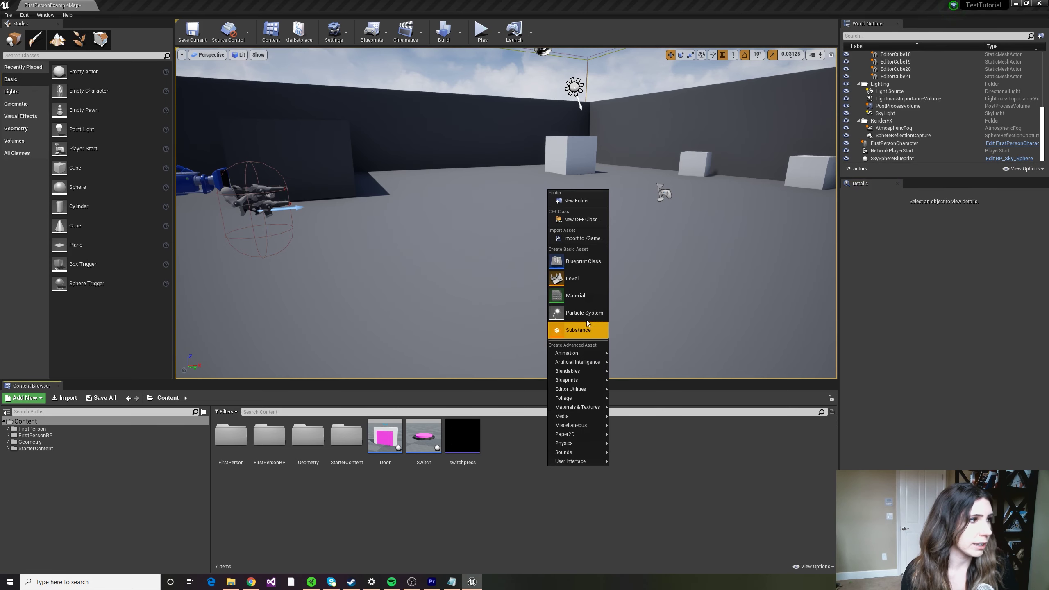
{"action": "left_click", "coordinate": [588, 263]}
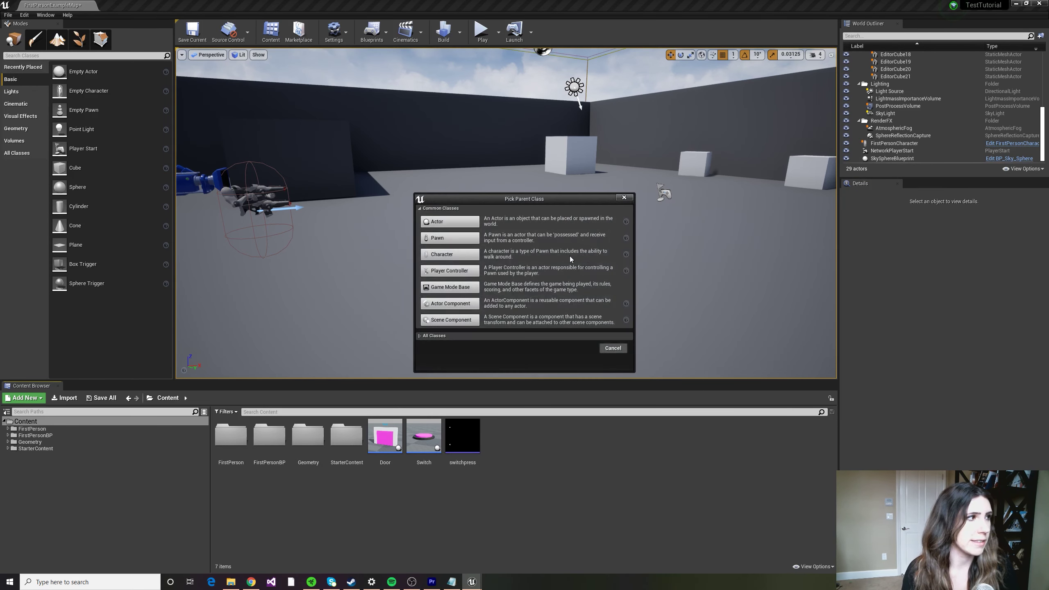
{"action": "left_click", "coordinate": [450, 221]}
{"action": "type", "text": "Elevator"}
{"action": "key", "text": "Return"}
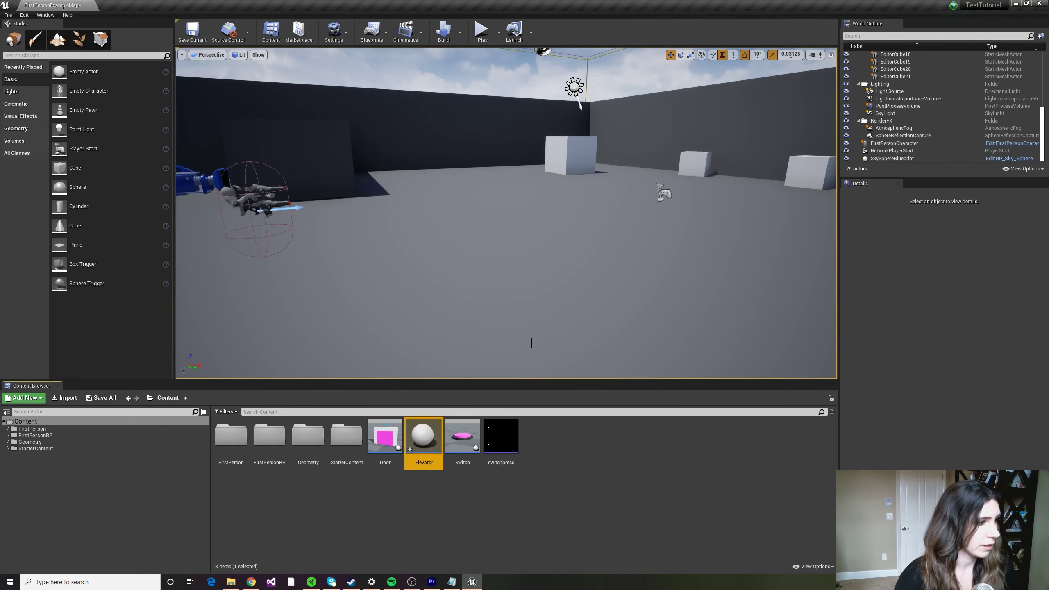
{"action": "double_click", "coordinate": [424, 436]}
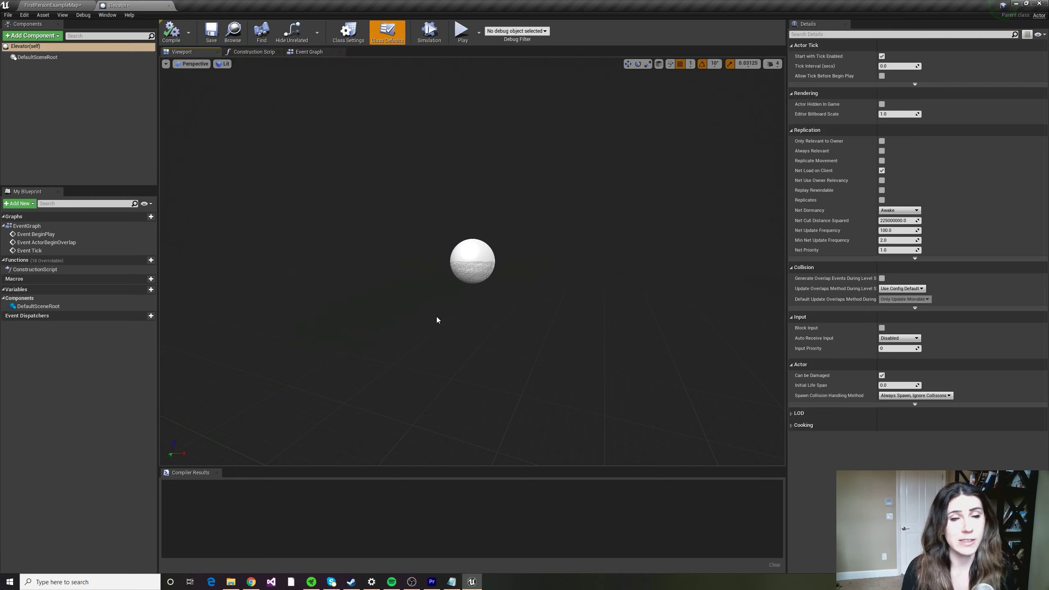
{"action": "left_click", "coordinate": [211, 32]}
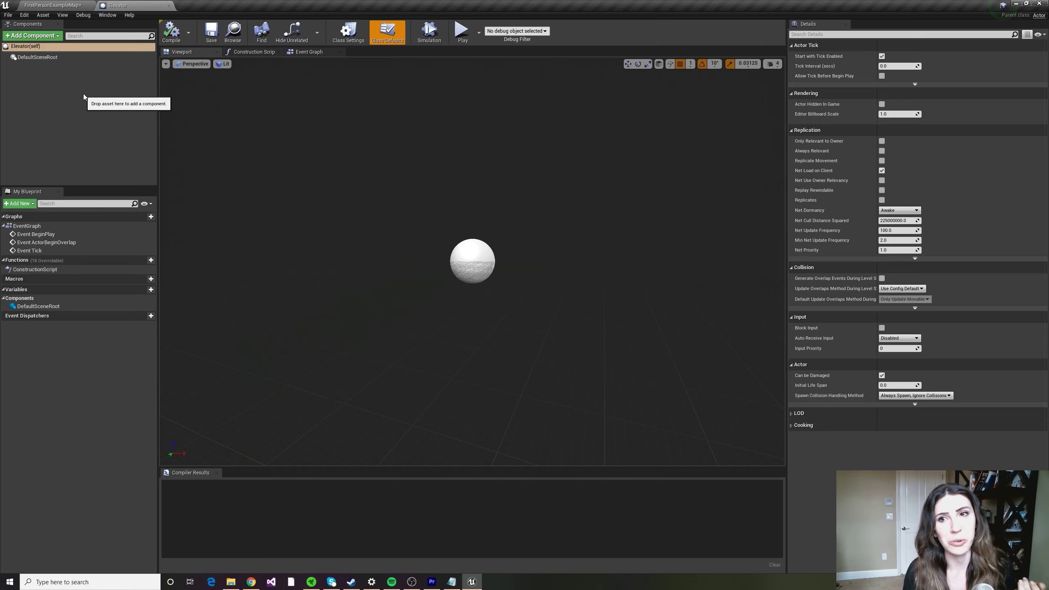
Add a Cube component named Platform to the Elevator blueprint and compile it.
{"action": "left_click", "coordinate": [46, 36]}
{"action": "type", "text": "box"}
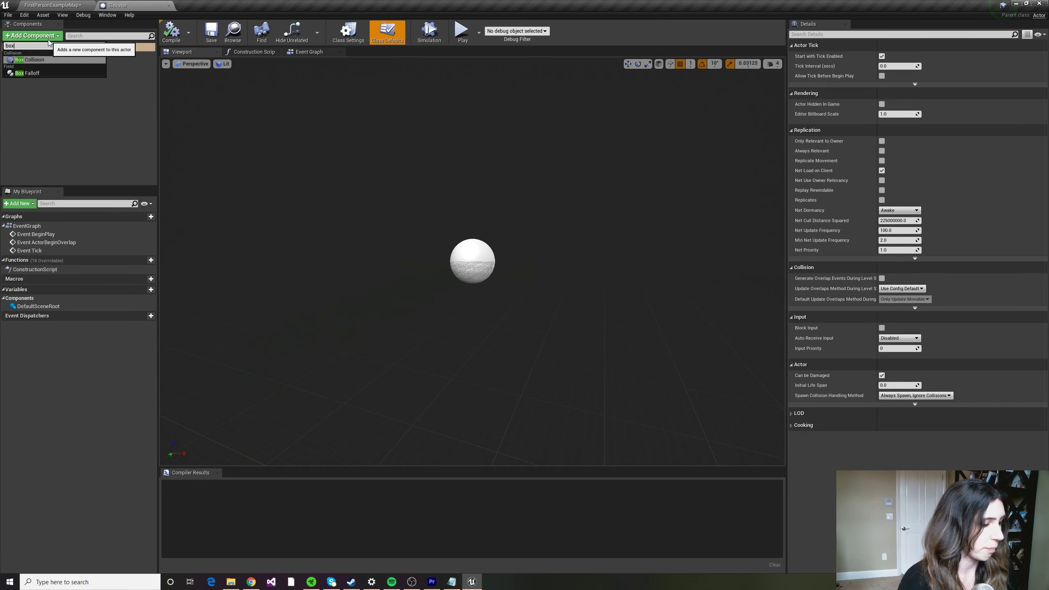
{"action": "key", "text": "BackSpace"}
{"action": "key", "text": "BackSpace"}
{"action": "key", "text": "BackSpace"}
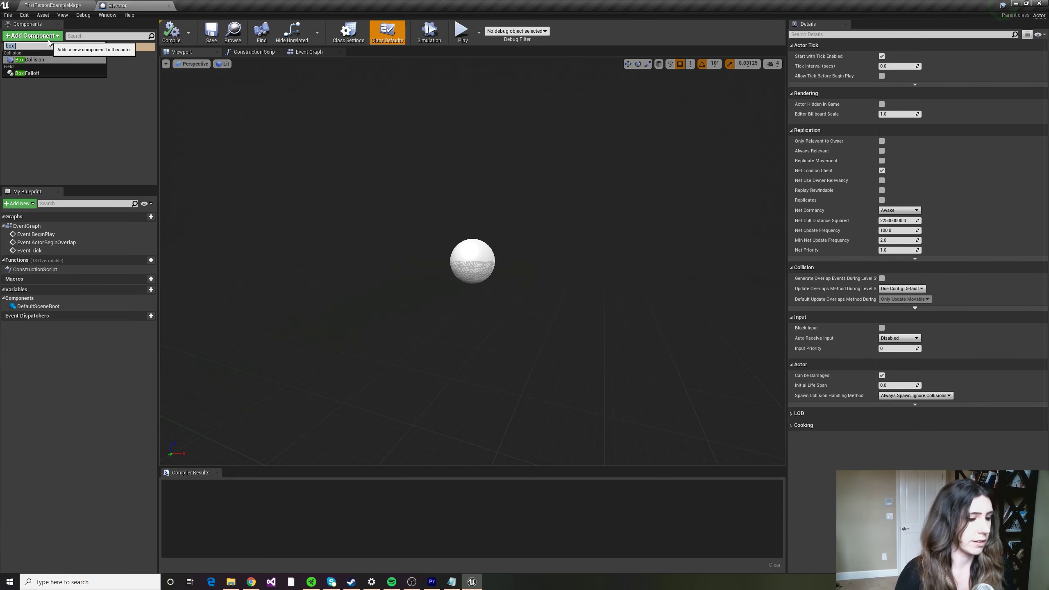
{"action": "type", "text": "cube"}
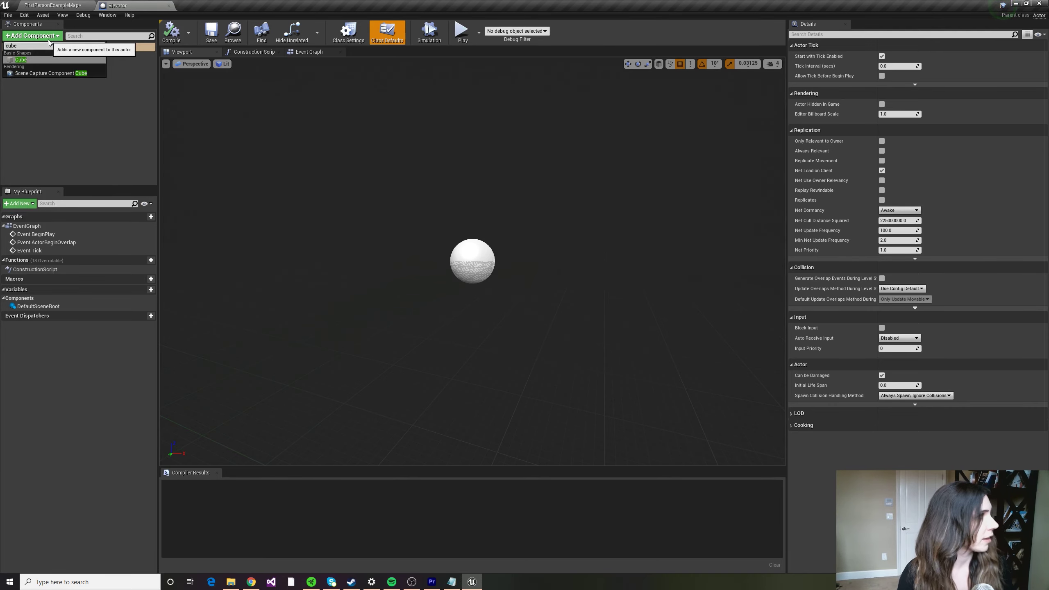
{"action": "left_click", "coordinate": [48, 59]}
{"action": "type", "text": "Platform"}
{"action": "key", "text": "Return"}
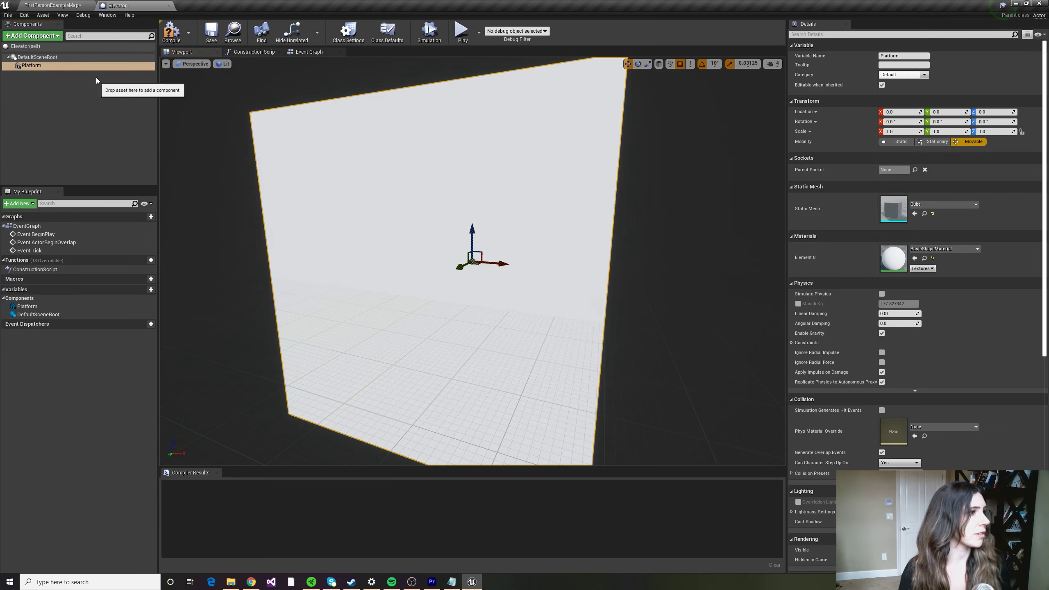
{"action": "left_click", "coordinate": [176, 29]}
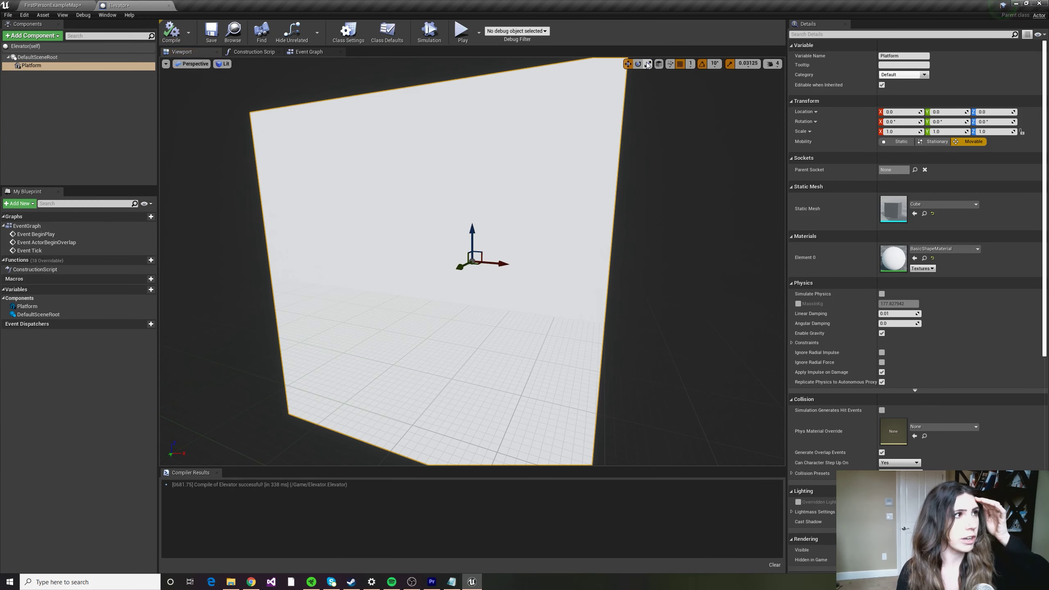
Flatten the Platform cube to a Z scale of 0.09375, compile and save the blueprint.
{"action": "left_click", "coordinate": [648, 64]}
{"action": "left_click_drag", "start_coordinate": [472, 235], "coordinate": [473, 294]}
{"action": "left_click", "coordinate": [170, 33]}
{"action": "left_click", "coordinate": [211, 32]}
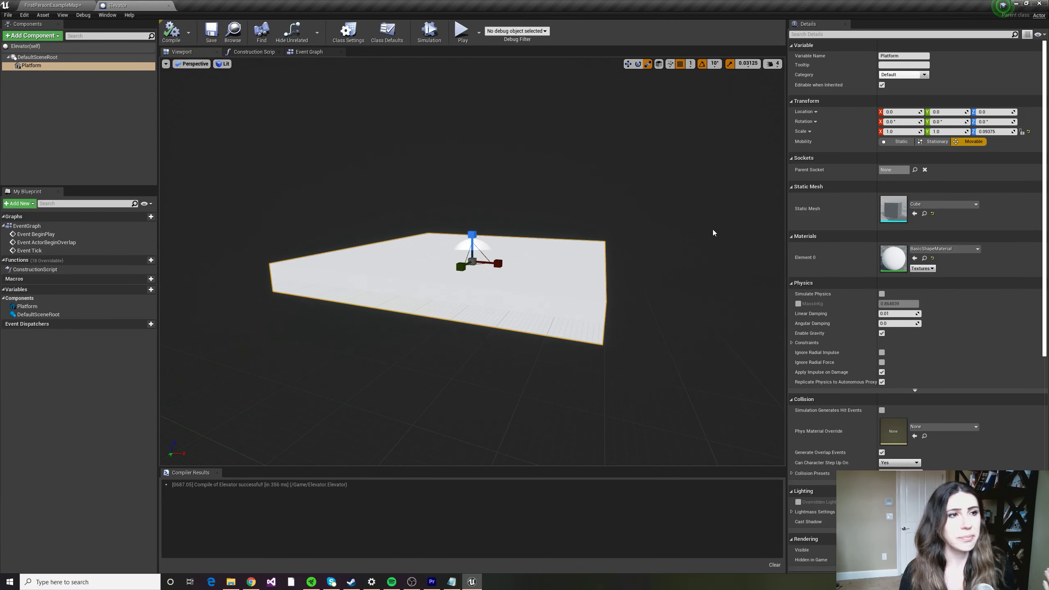
Assign FirstPersonProjectileMaterial to the Platform's material Element 0 and save the blueprint.
{"action": "left_click", "coordinate": [927, 249]}
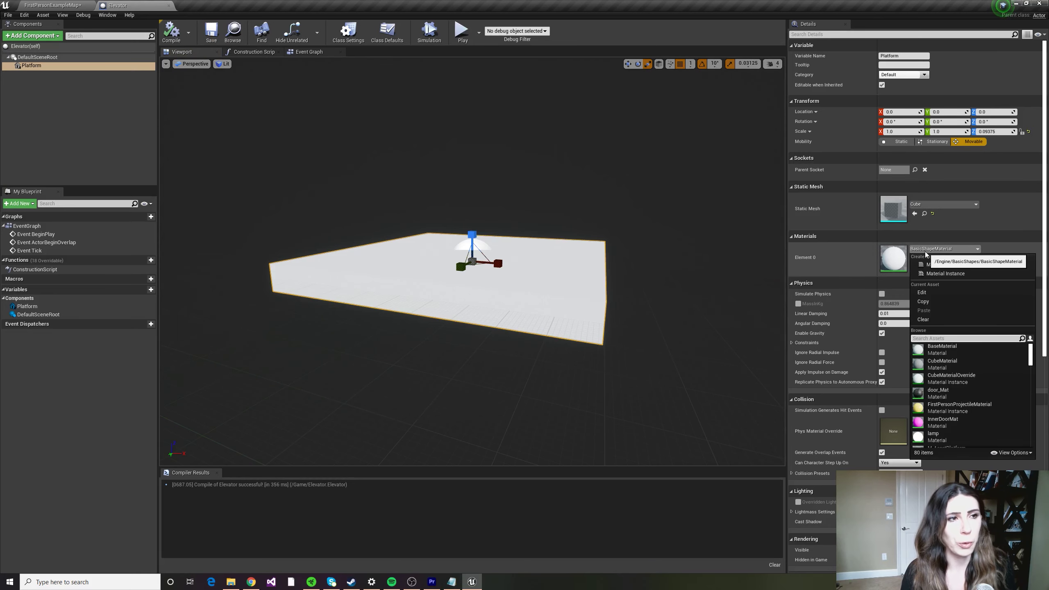
{"action": "left_click", "coordinate": [946, 407]}
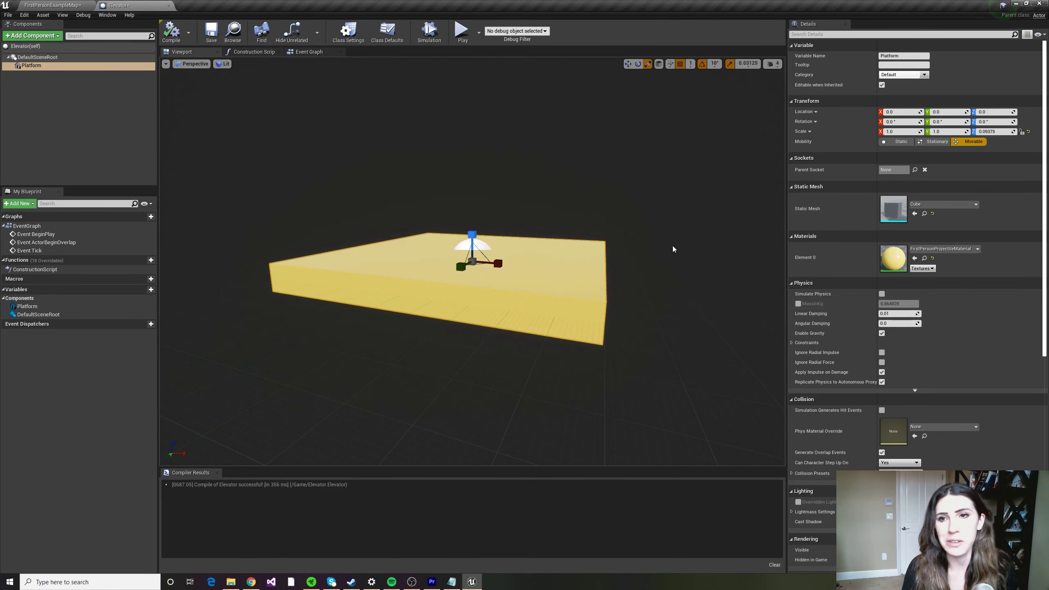
{"action": "left_click", "coordinate": [211, 31]}
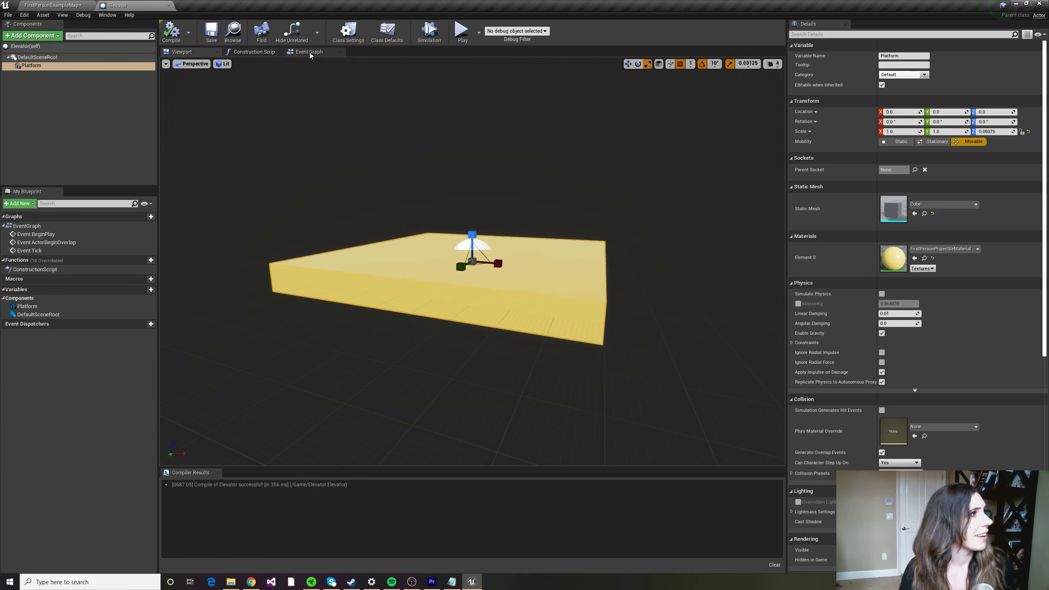
{"action": "left_click", "coordinate": [310, 52]}
{"action": "left_click", "coordinate": [181, 52]}
{"action": "scroll", "coordinate": [501, 224], "scroll_direction": "down", "scroll_amount": 6}
{"action": "scroll", "coordinate": [497, 231], "scroll_direction": "up", "scroll_amount": 3}
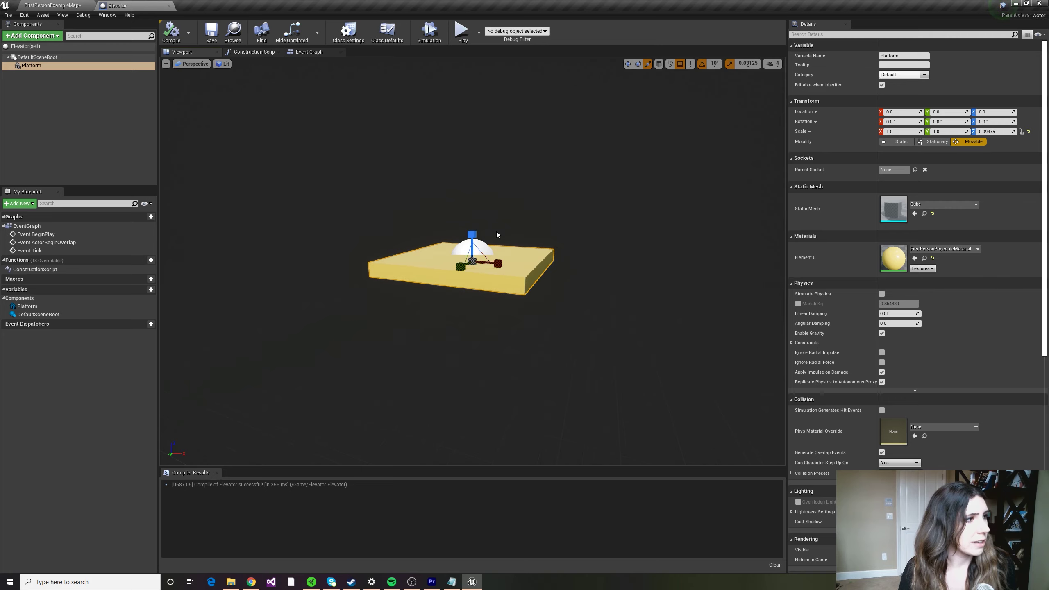
{"action": "right_click_drag", "start_coordinate": [534, 250], "coordinate": [534, 285]}
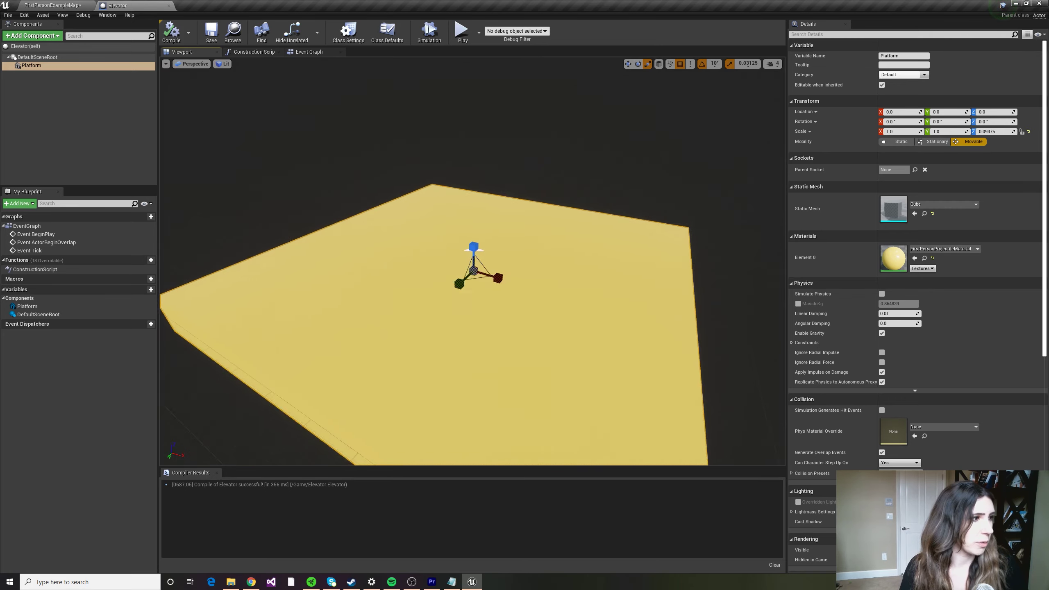
{"action": "scroll", "coordinate": [534, 250], "scroll_direction": "down", "scroll_amount": 5}
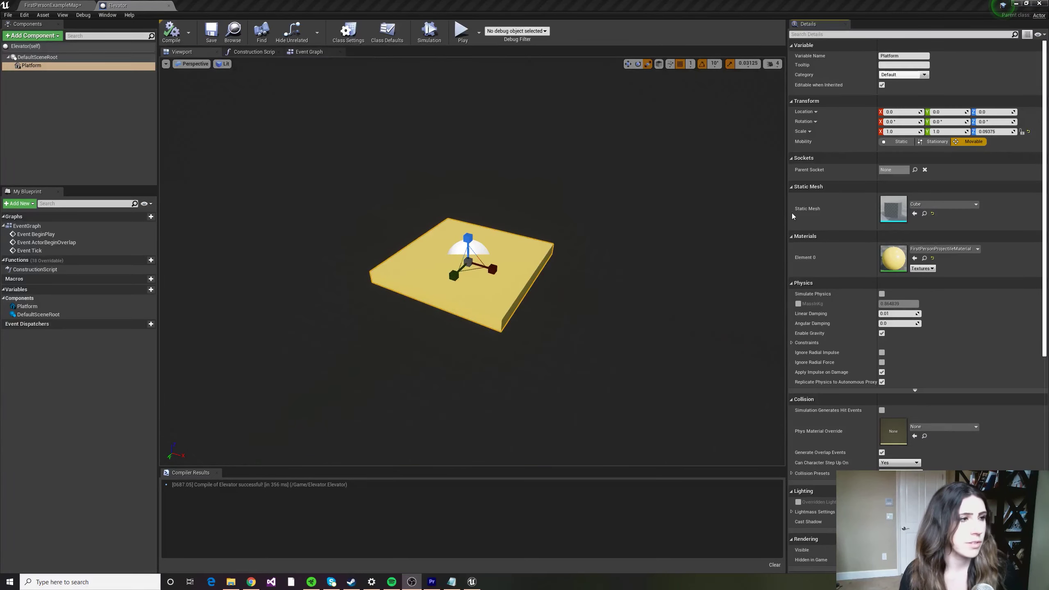
Add a Boolean variable named IsElevatorActive to the Elevator blueprint, compile and save.
{"action": "left_click", "coordinate": [145, 291]}
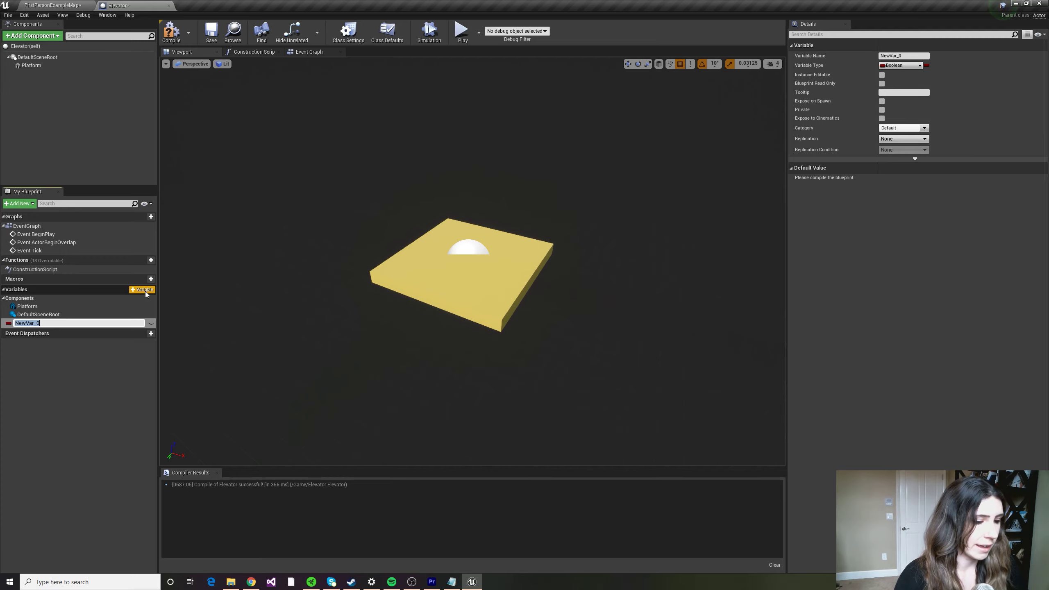
{"action": "type", "text": "IsEle"}
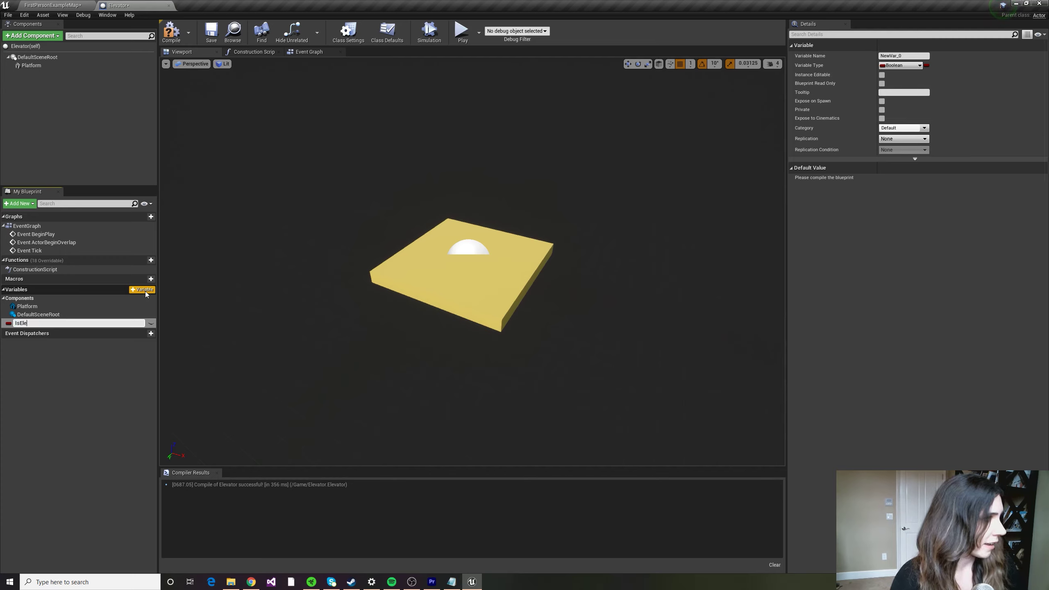
{"action": "type", "text": "vatorActive"}
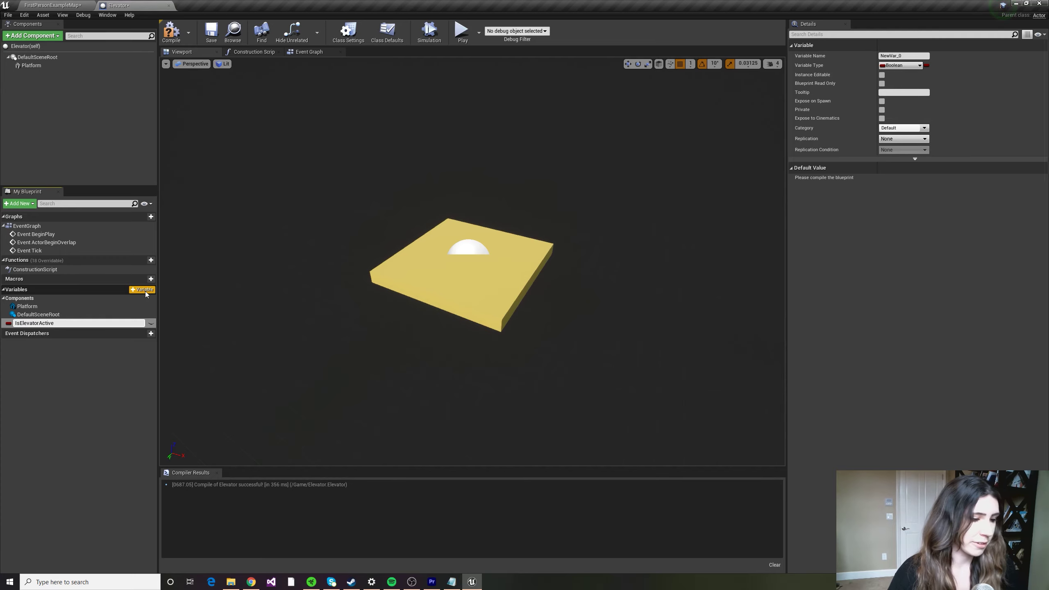
{"action": "key", "text": "Return"}
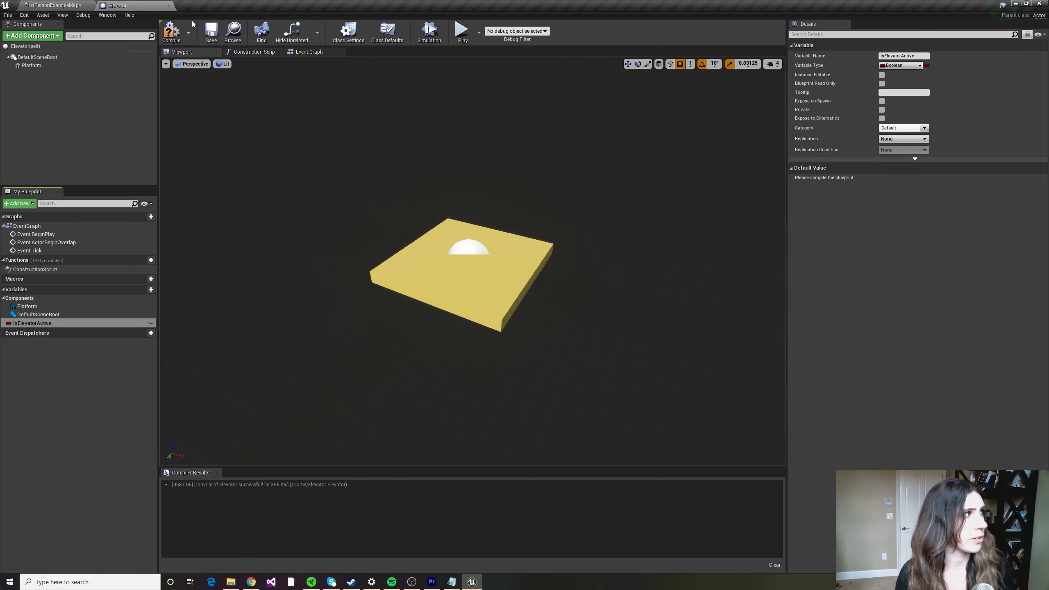
{"action": "left_click", "coordinate": [171, 32]}
{"action": "left_click", "coordinate": [212, 31]}
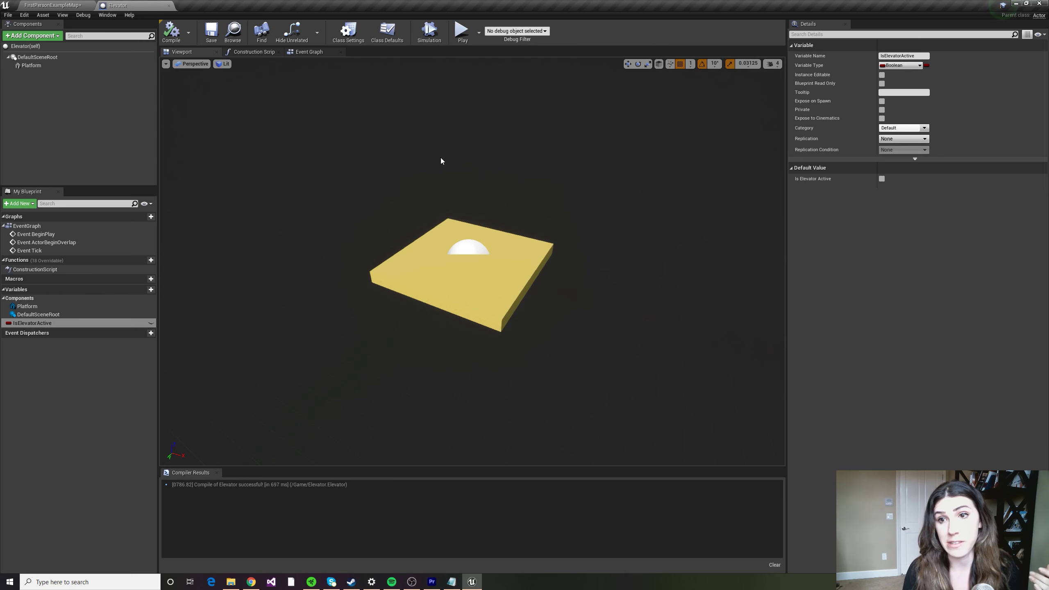
Open the Elevator's Event Graph and examine the default BeginPlay, ActorBeginOverlap and Tick event nodes.
{"action": "left_click", "coordinate": [317, 58]}
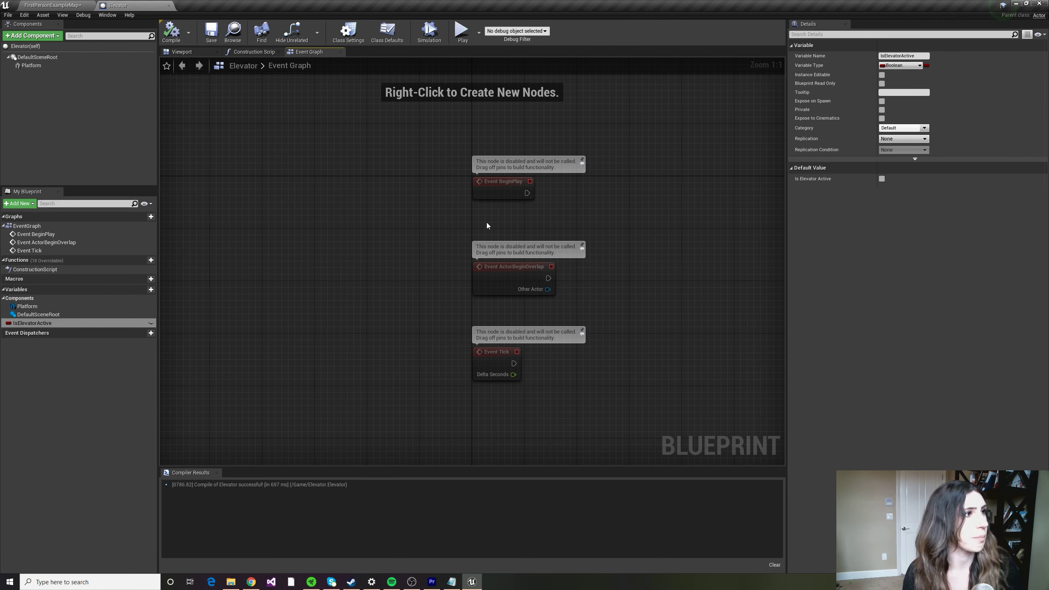
{"action": "right_click_drag", "start_coordinate": [611, 219], "coordinate": [364, 159]}
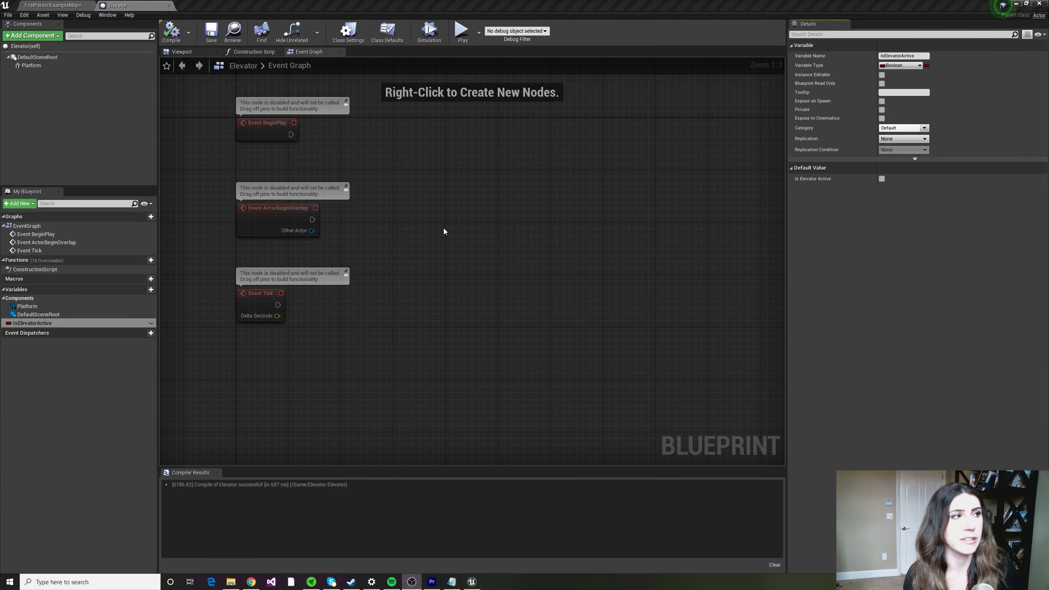
{"action": "left_click", "coordinate": [269, 139]}
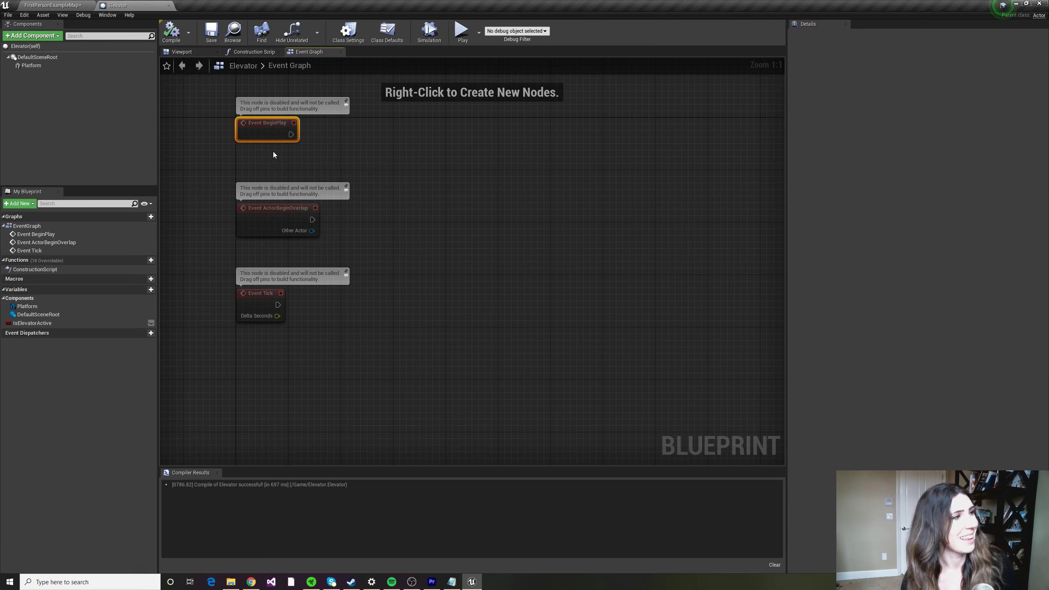
{"action": "left_click", "coordinate": [285, 215]}
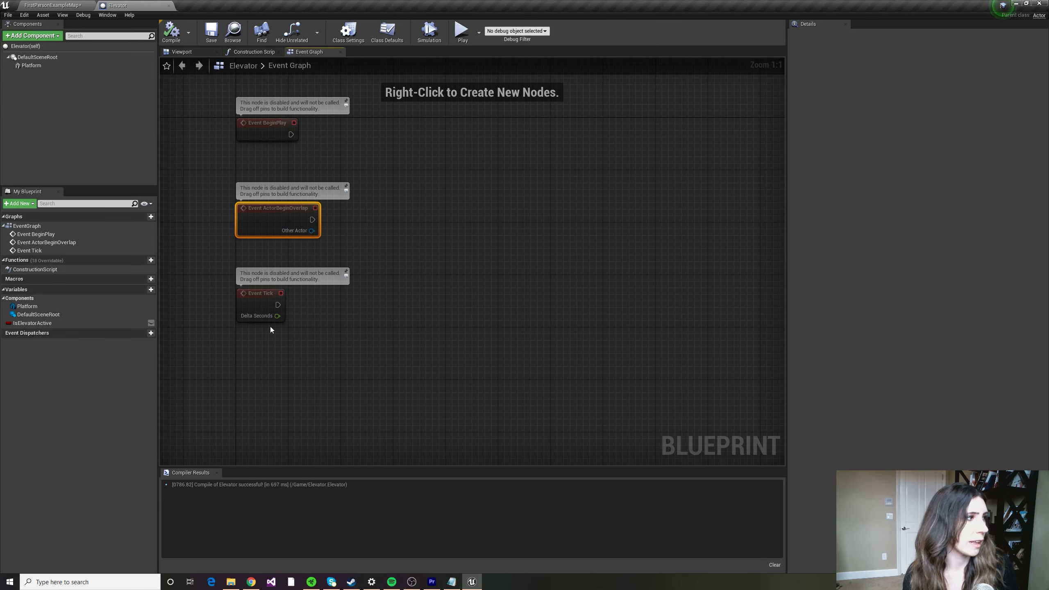
{"action": "left_click", "coordinate": [255, 299]}
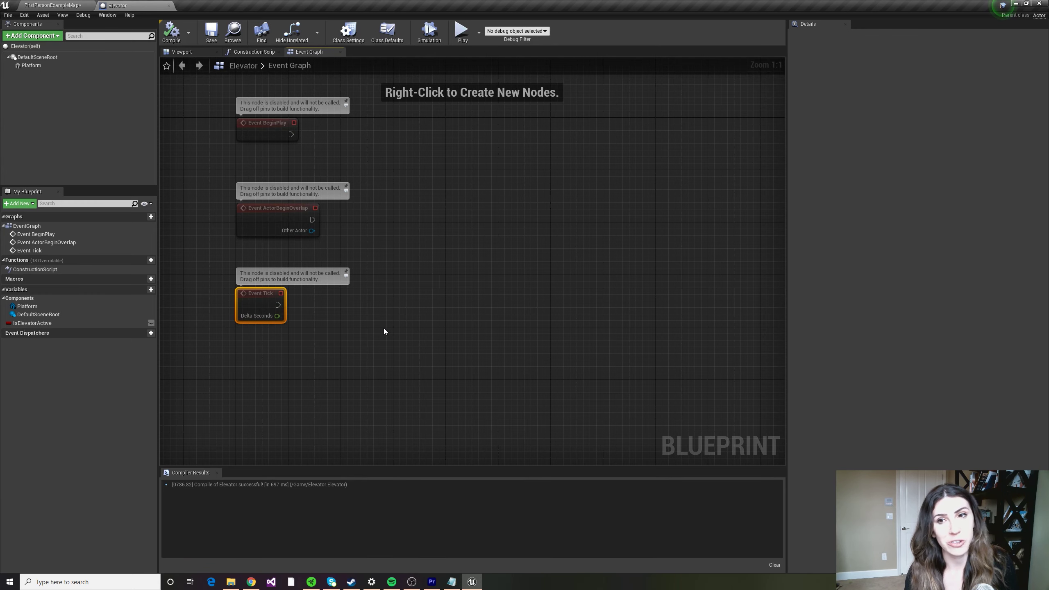
{"action": "right_click_drag", "start_coordinate": [363, 327], "coordinate": [369, 288]}
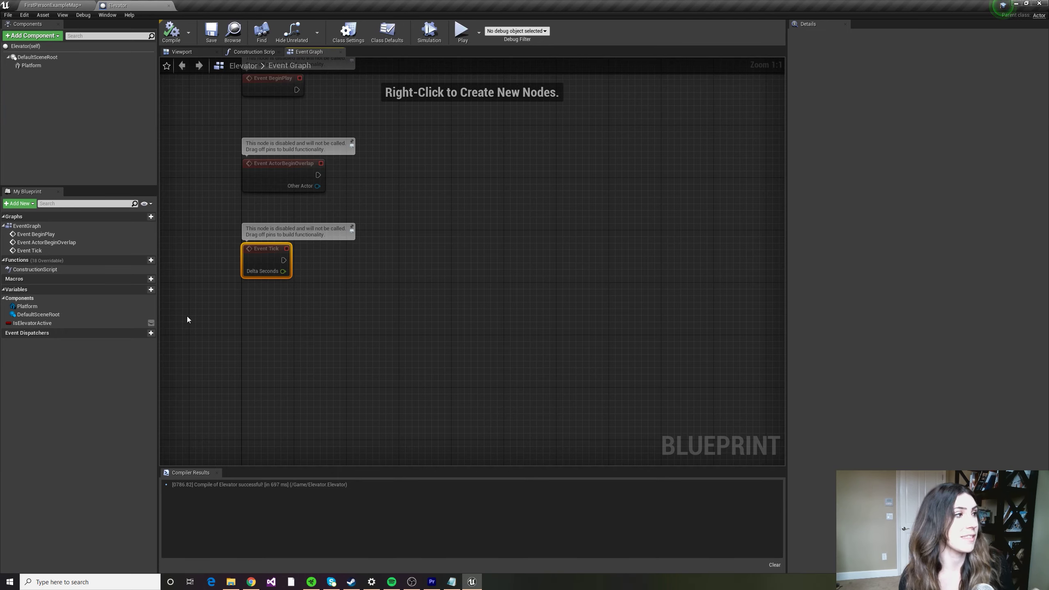
Add a custom event named ElevatorRaise below Event Tick in the Event Graph.
{"action": "right_click", "coordinate": [247, 324]}
{"action": "type", "text": "..."}
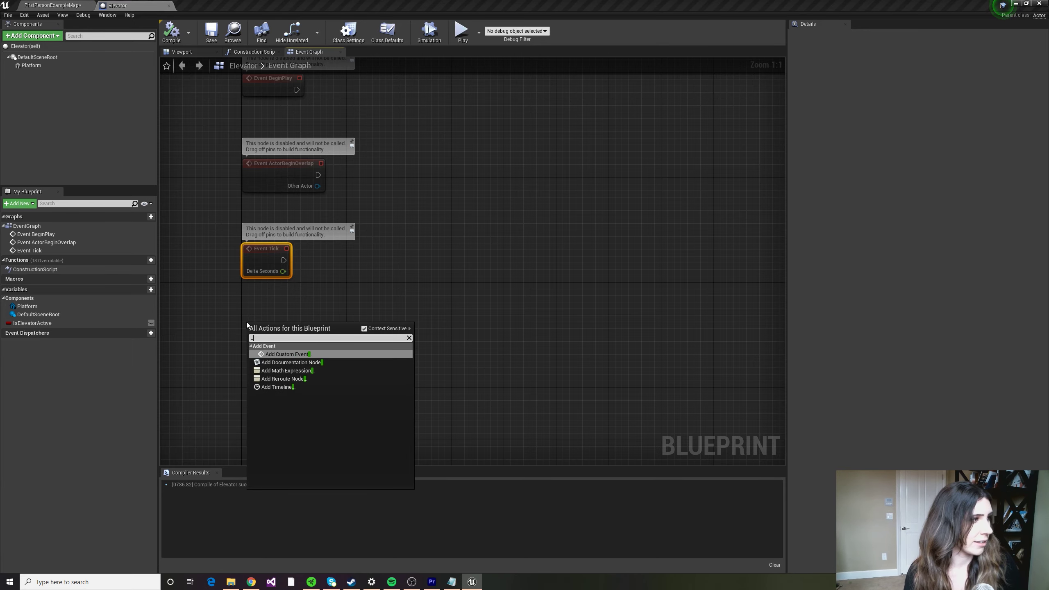
{"action": "left_click", "coordinate": [290, 356]}
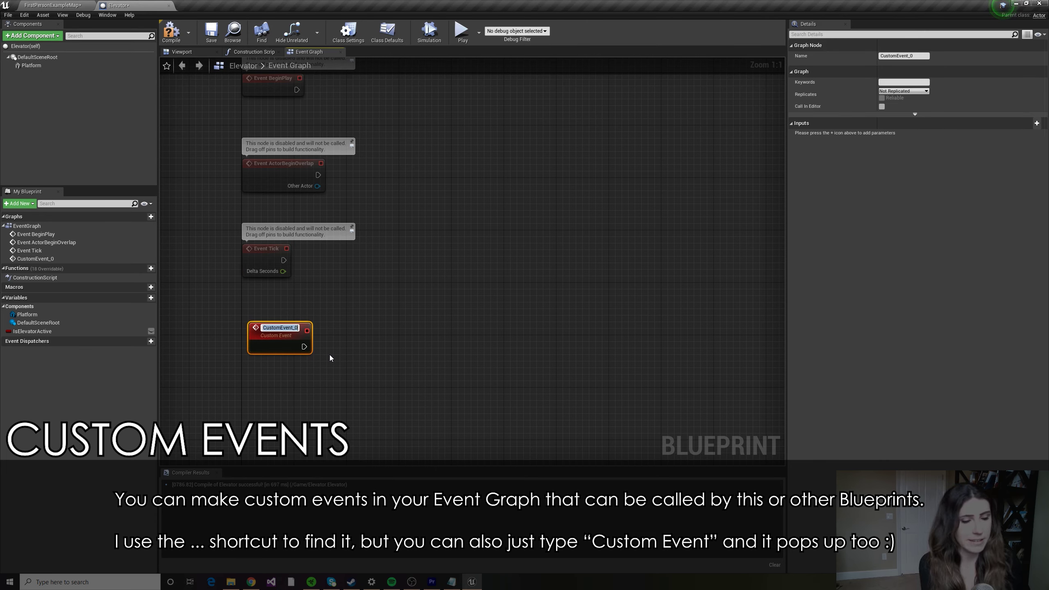
{"action": "type", "text": "ElevatorRaise"}
{"action": "key", "text": "Return"}
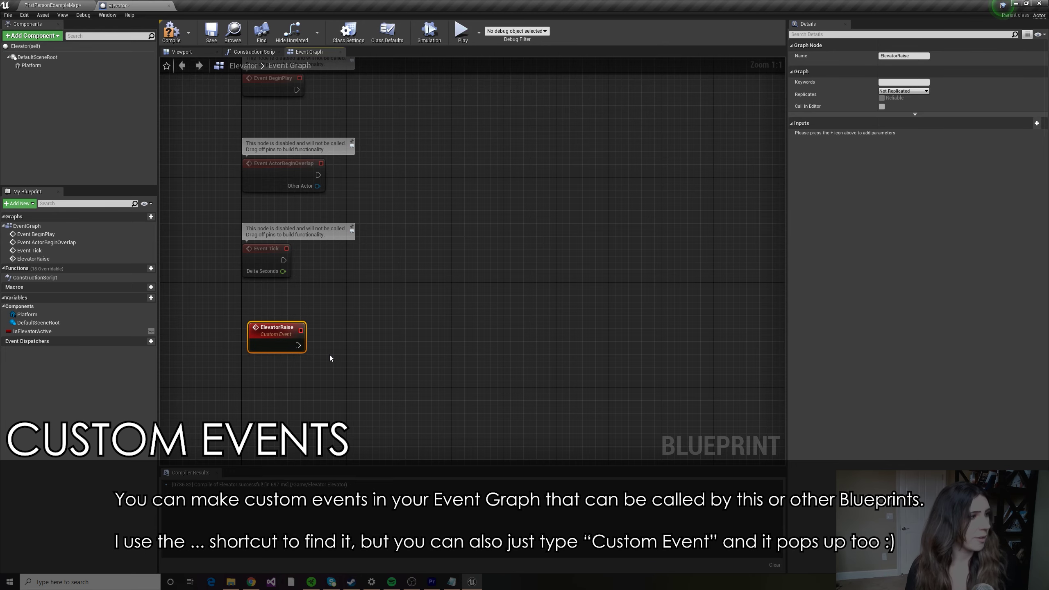
Add a custom event named ElevatorLower below ElevatorRaise and move it slightly closer to that node.
{"action": "right_click_drag", "start_coordinate": [272, 420], "coordinate": [246, 342]}
{"action": "right_click", "coordinate": [220, 347]}
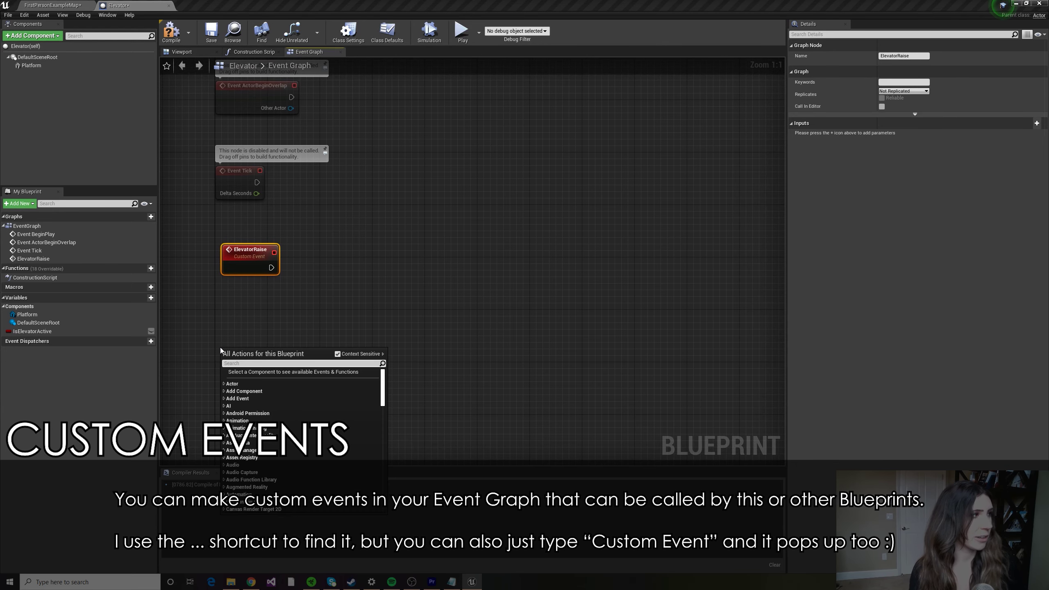
{"action": "type", "text": "..."}
{"action": "key", "text": "Return"}
{"action": "type", "text": "ElevatorLower"}
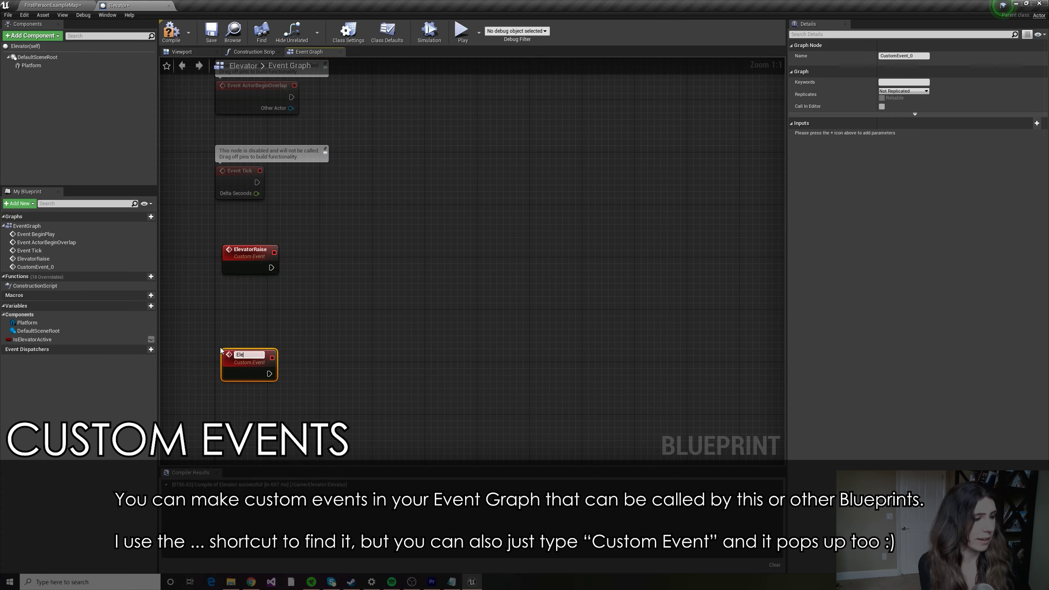
{"action": "key", "text": "Return"}
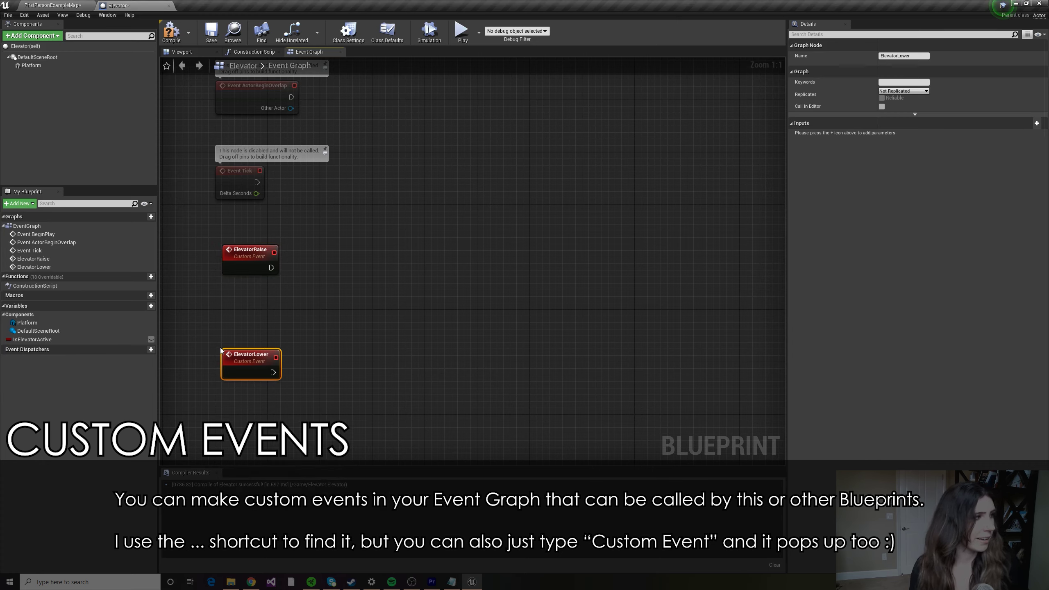
{"action": "left_click_drag", "start_coordinate": [239, 356], "coordinate": [239, 330]}
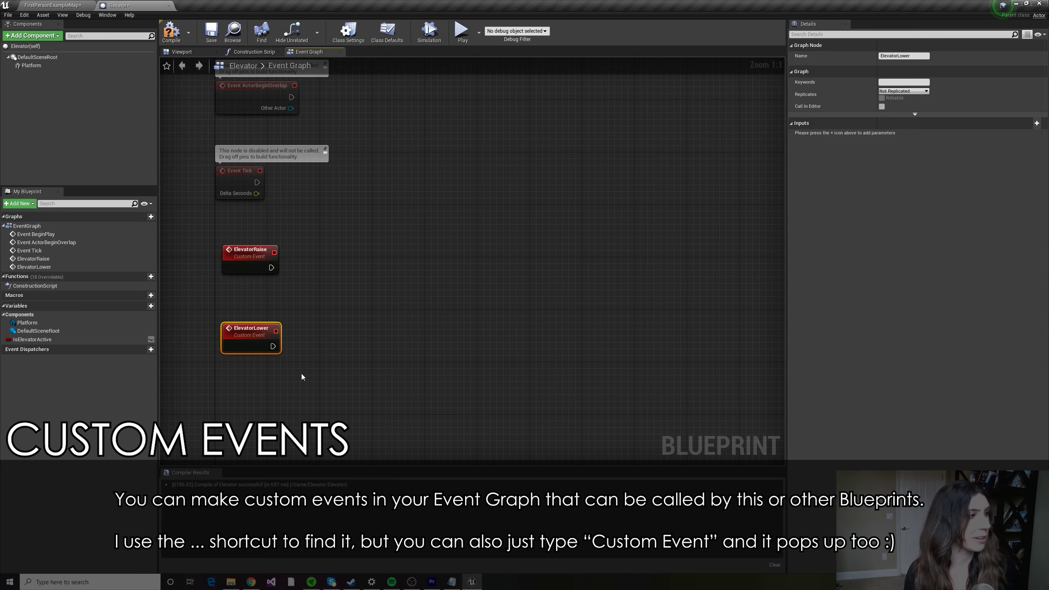
Add a custom event named TurnElevatorOn below ElevatorLower.
{"action": "right_click_drag", "start_coordinate": [302, 377], "coordinate": [348, 291]}
{"action": "right_click", "coordinate": [269, 327]}
{"action": "type", "text": "."}
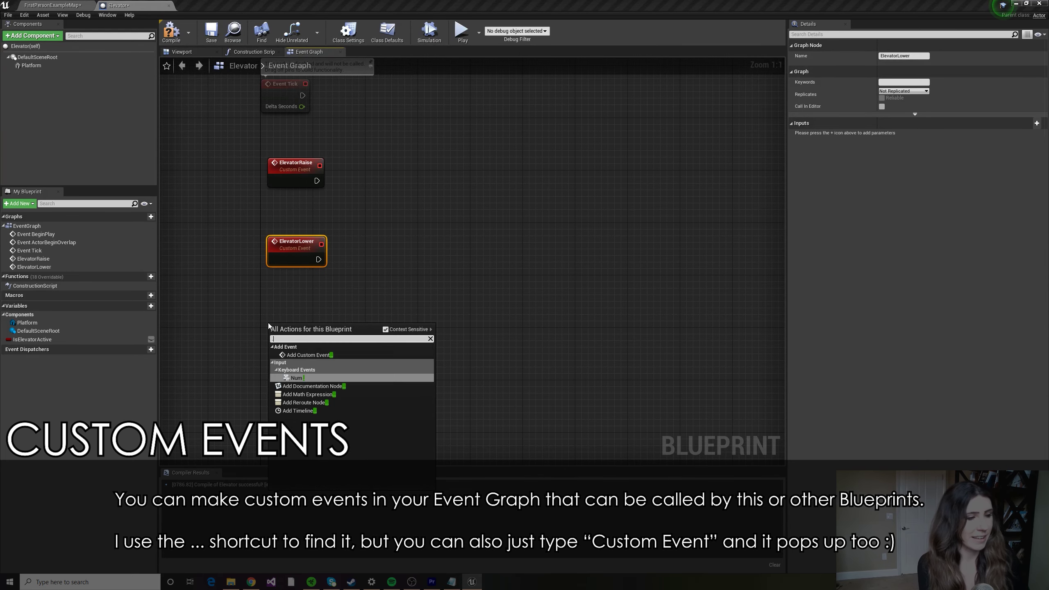
{"action": "type", "text": ".."}
{"action": "key", "text": "Return"}
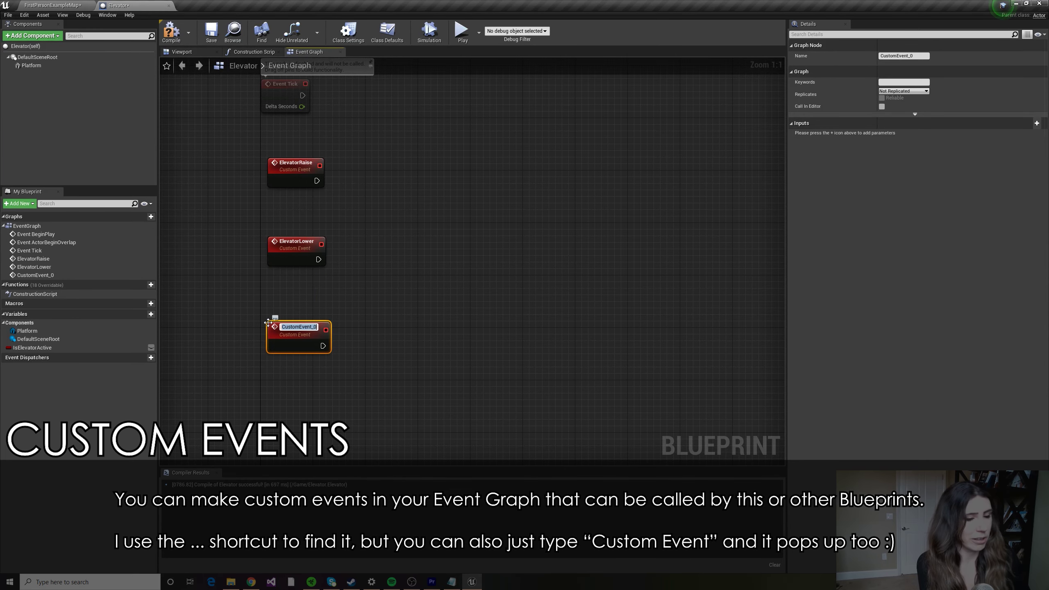
{"action": "type", "text": "Turn"}
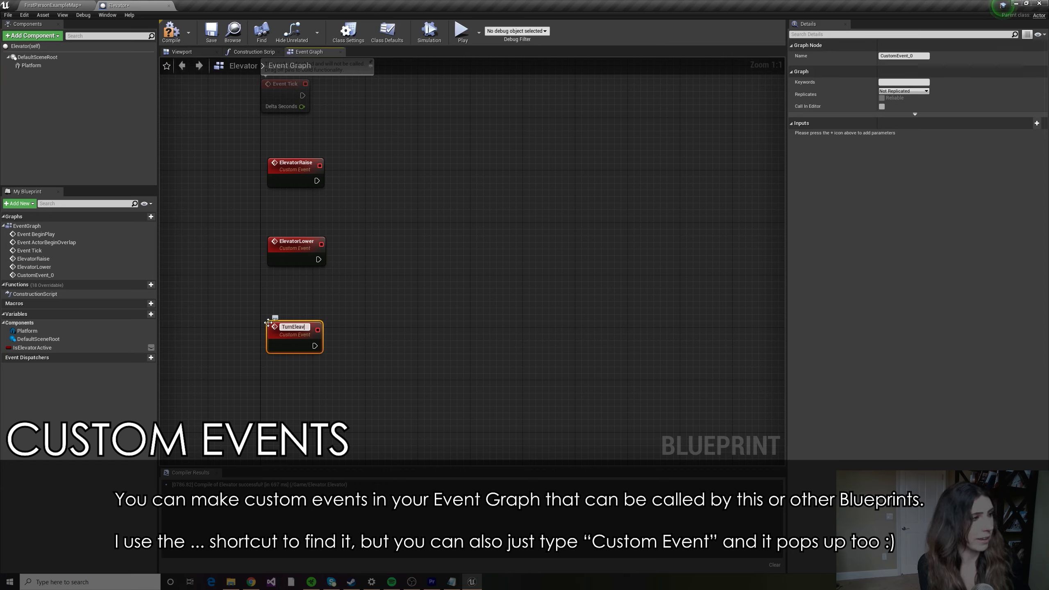
{"action": "type", "text": "ElevatorOn"}
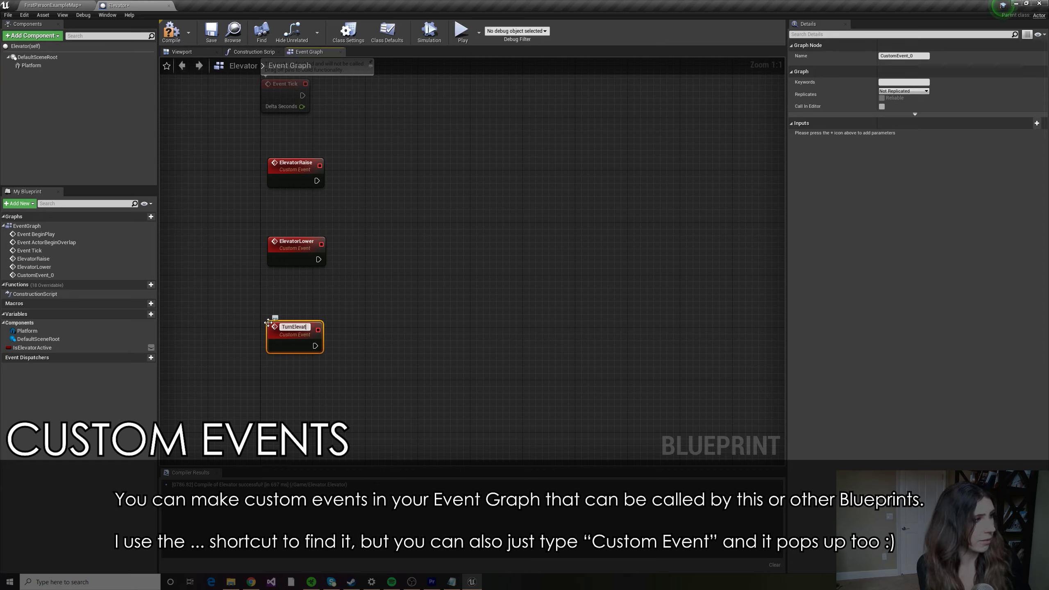
{"action": "key", "text": "Return"}
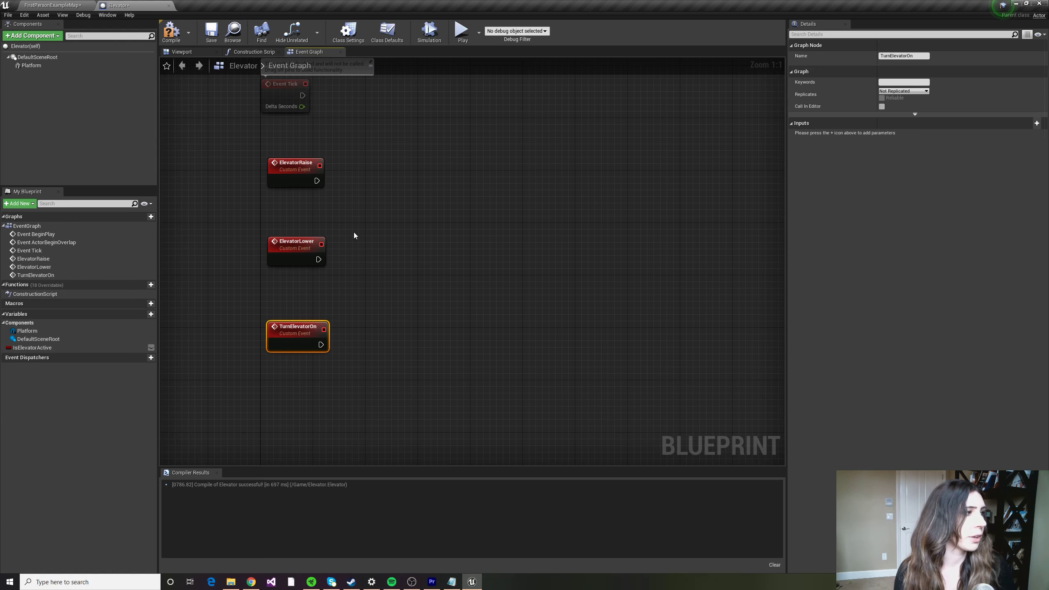
Nudge the ElevatorRaise node up and move ElevatorLower and TurnElevatorOn further down to leave space between the events.
{"action": "right_click_drag", "start_coordinate": [347, 246], "coordinate": [331, 263]}
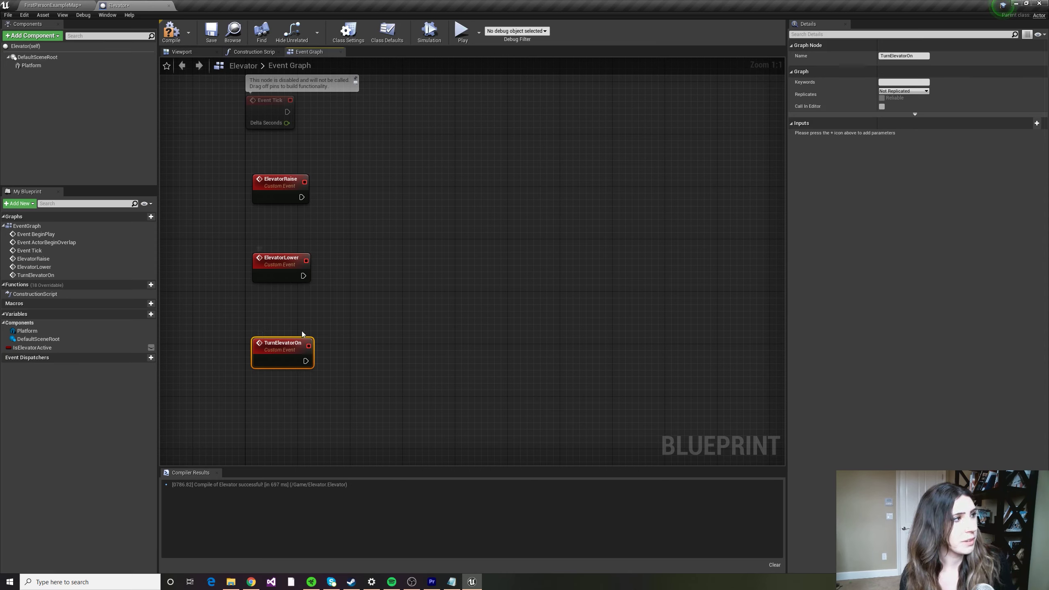
{"action": "left_click", "coordinate": [273, 199]}
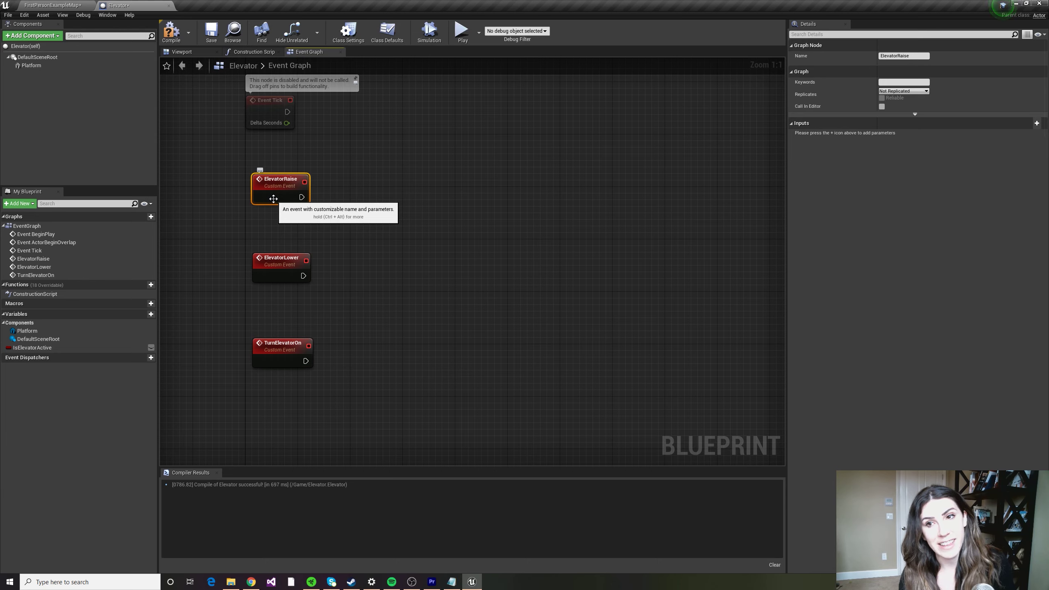
{"action": "left_click", "coordinate": [279, 267]}
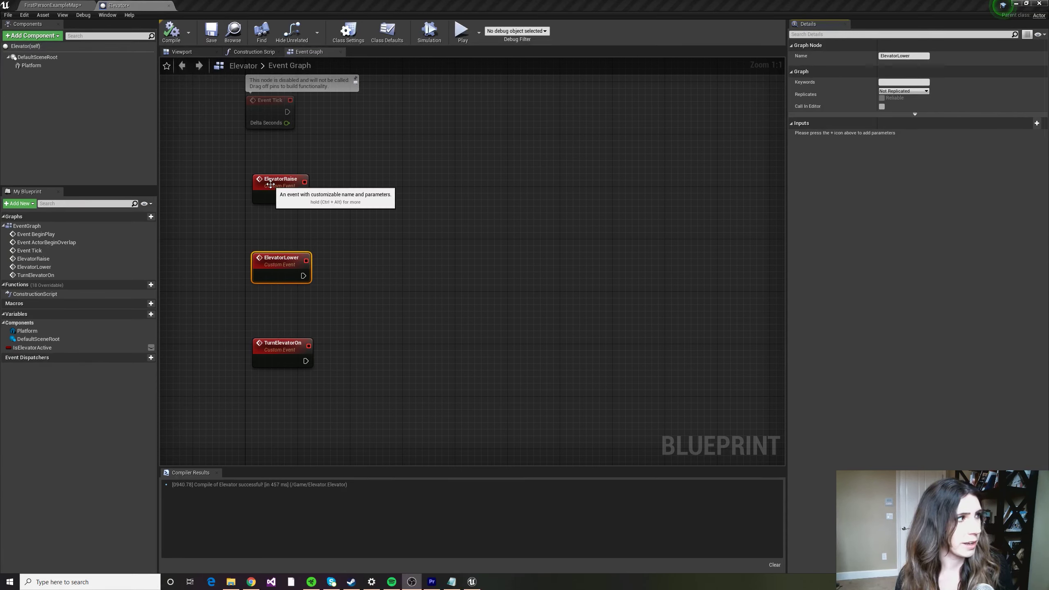
{"action": "left_click_drag", "start_coordinate": [271, 187], "coordinate": [271, 180]}
{"action": "left_click_drag", "start_coordinate": [228, 246], "coordinate": [286, 440]}
{"action": "left_click", "coordinate": [323, 318]}
Add a Timeline node with its Play input connected to the execution output of ElevatorRaise.
{"action": "right_click_drag", "start_coordinate": [328, 217], "coordinate": [297, 277]}
{"action": "left_click_drag", "start_coordinate": [270, 250], "coordinate": [395, 251]}
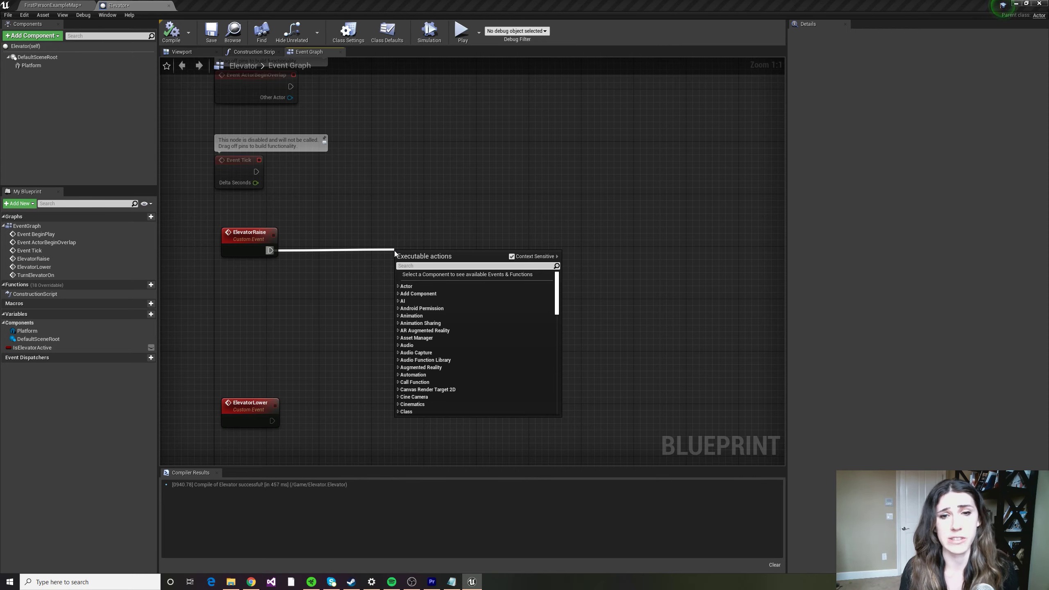
{"action": "type", "text": "Timeline"}
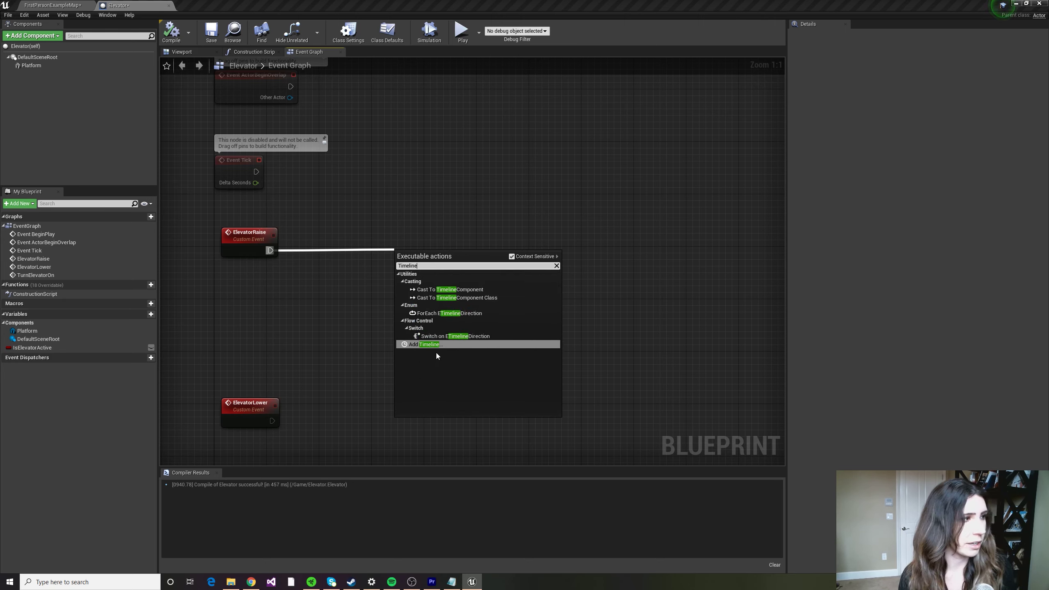
{"action": "left_click", "coordinate": [437, 345]}
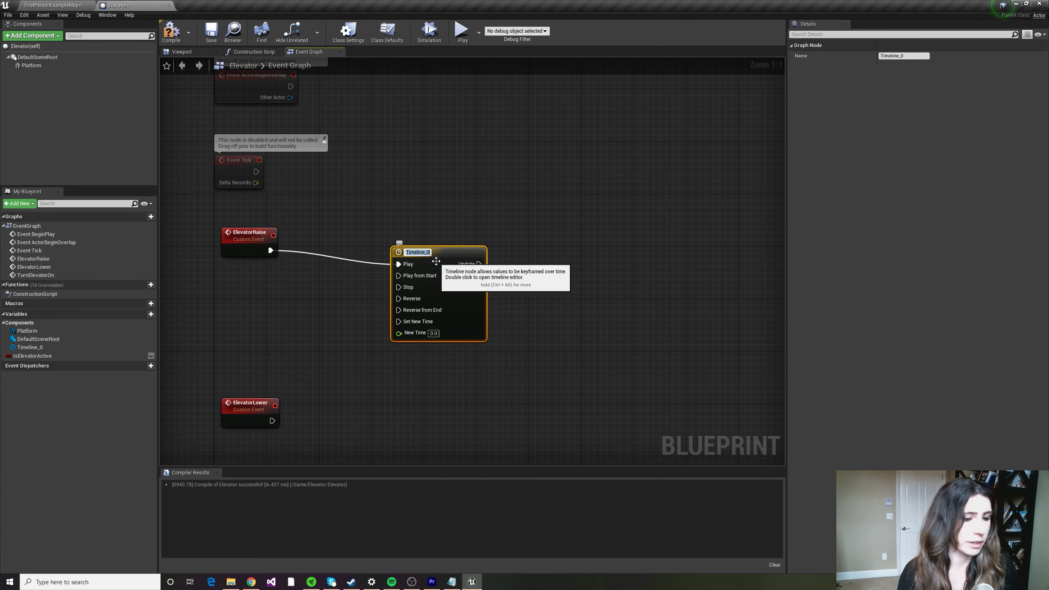